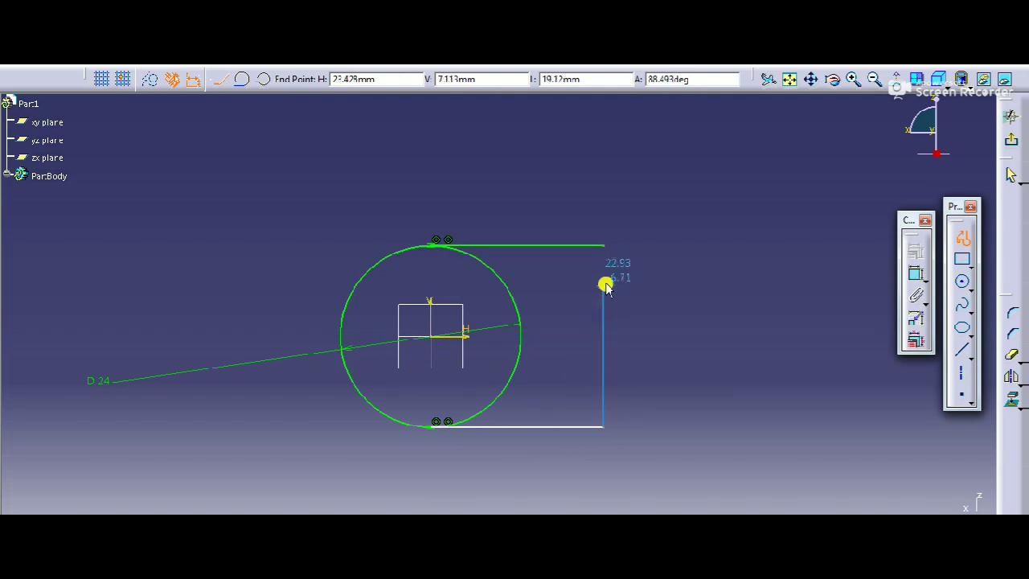
Close the open end of the profile with a vertical line joining the two horizontal lines and consult the reference drawing.
click(603, 245)
key(Escape)
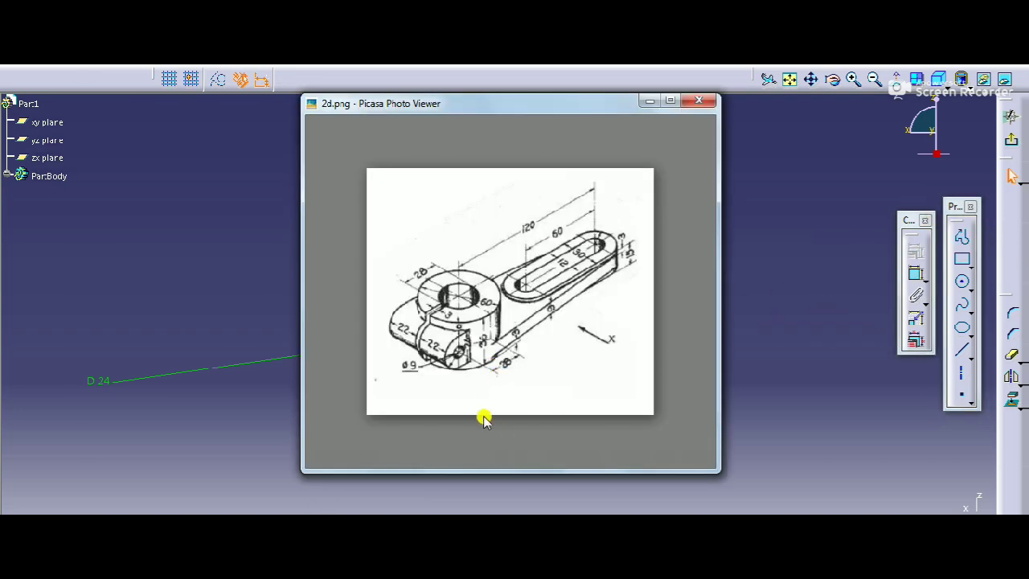
mouse_move(484, 418)
click(772, 350)
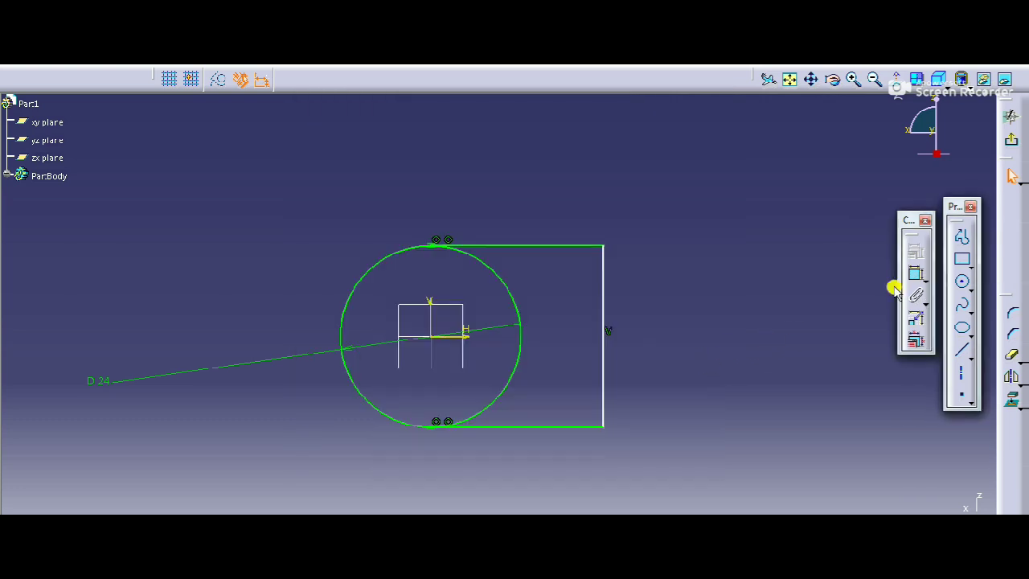
Dimension the vertical end line's distance from the vertical axis and set it to 28 mm.
click(432, 321)
click(604, 312)
double_click(518, 200)
text(28)
key(Return)
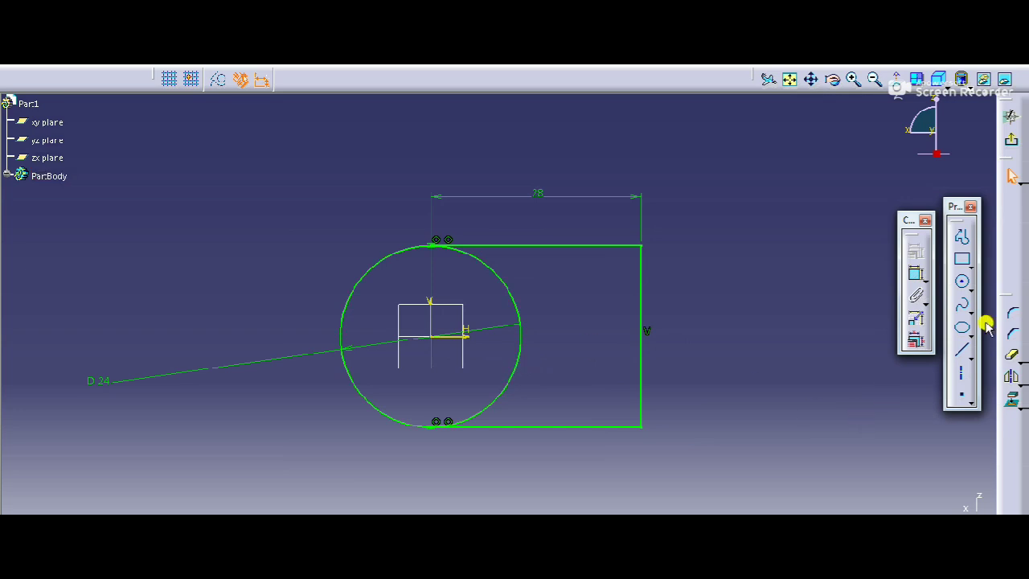
Trim away the inner half of the circle so only the outer arc closes the profile.
click(1013, 357)
click(511, 373)
mouse_move(428, 122)
mouse_down()
mouse_move(376, 156)
mouse_move(275, 408)
mouse_move(300, 427)
mouse_up()
click(783, 307)
middle_drag(708, 332, 701, 303)
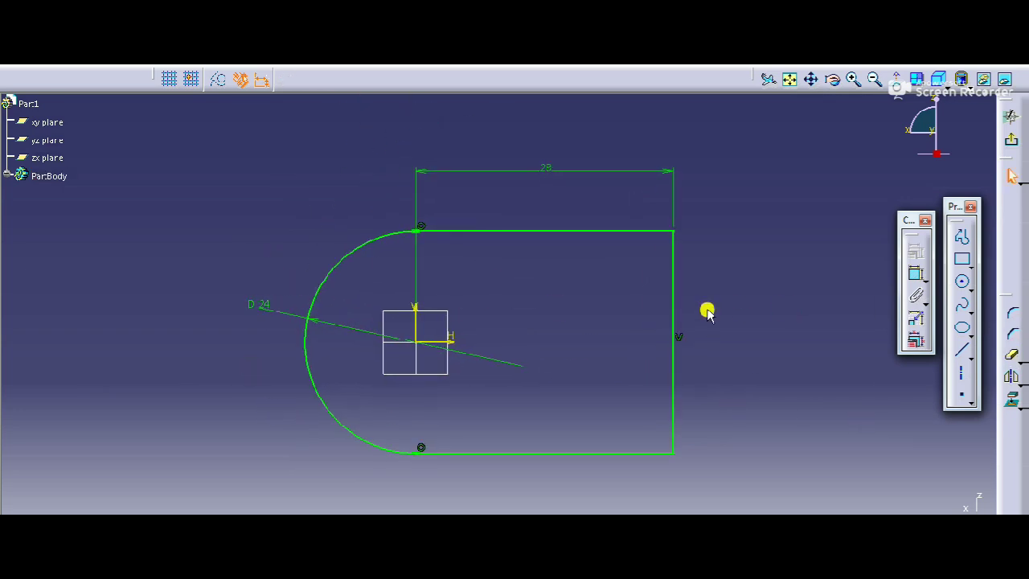
Leave the sketch, start a Pad of the rounded profile, check the reference drawing and enter the length 22+22+3.
click(1011, 117)
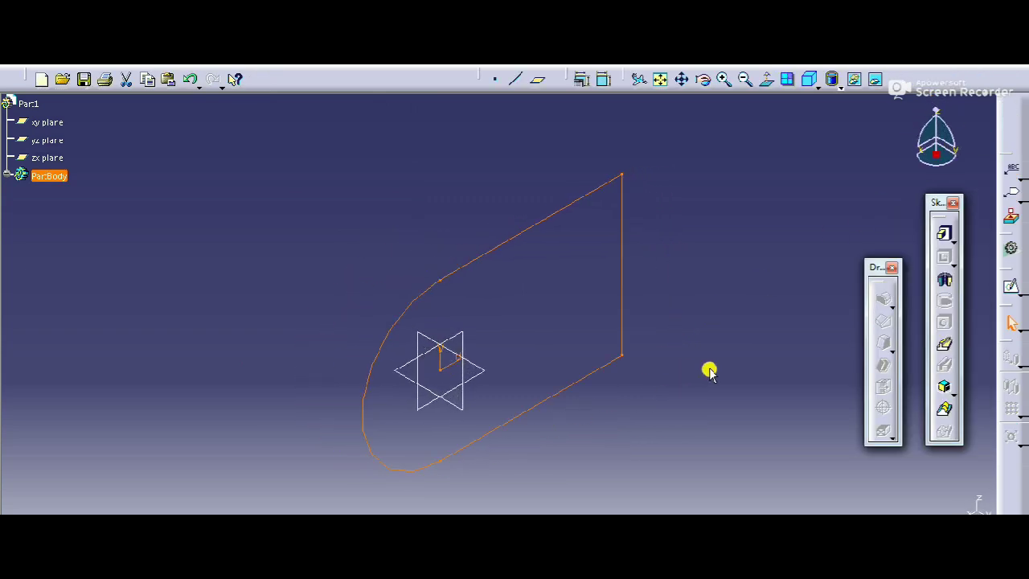
click(943, 233)
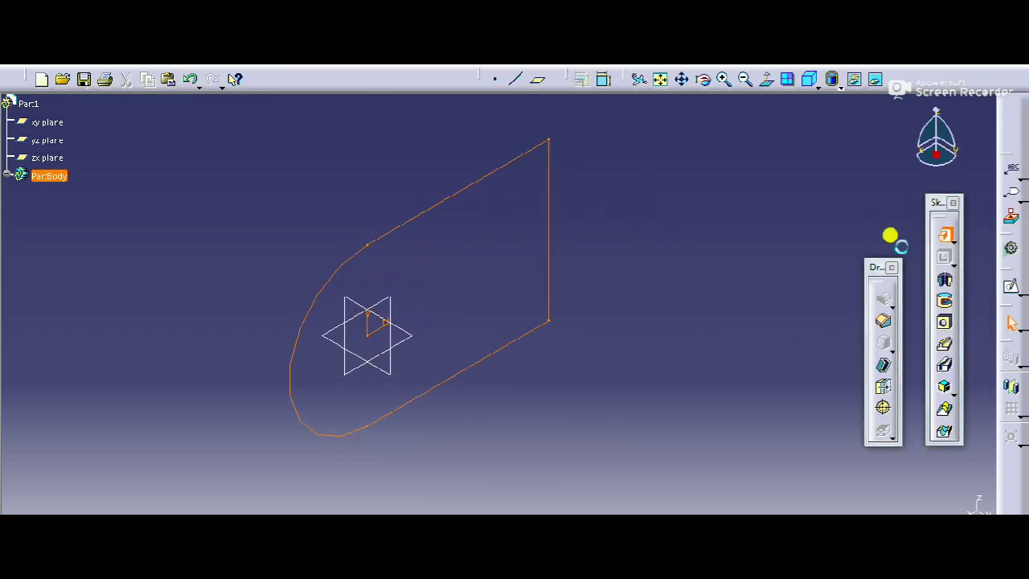
middle_drag(571, 450, 507, 425)
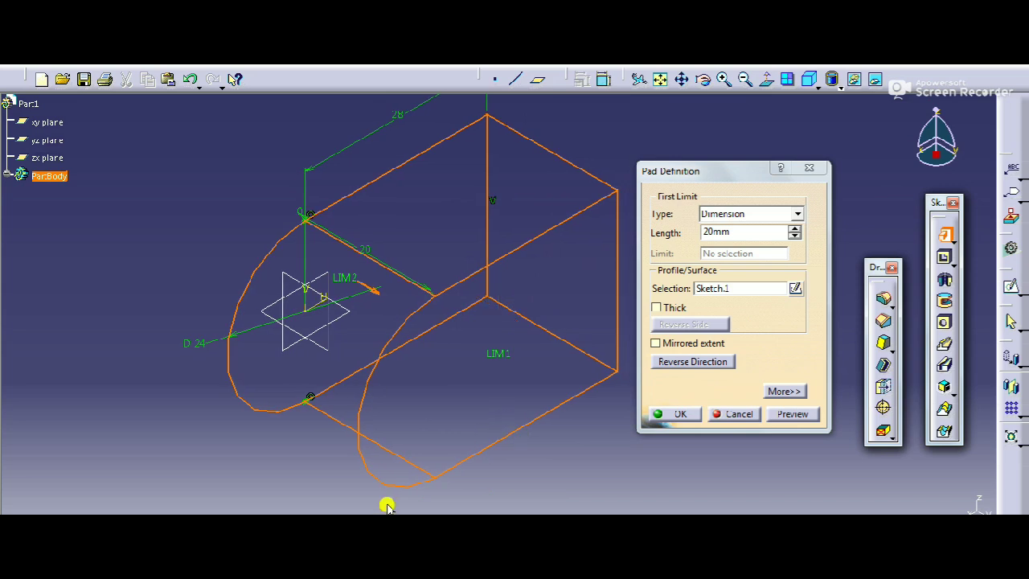
click(388, 526)
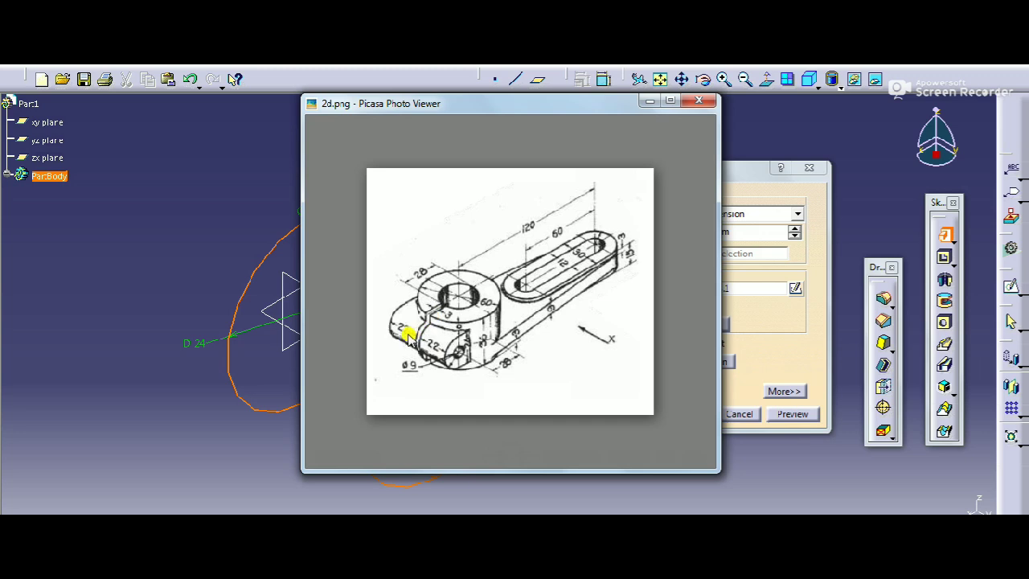
click(751, 232)
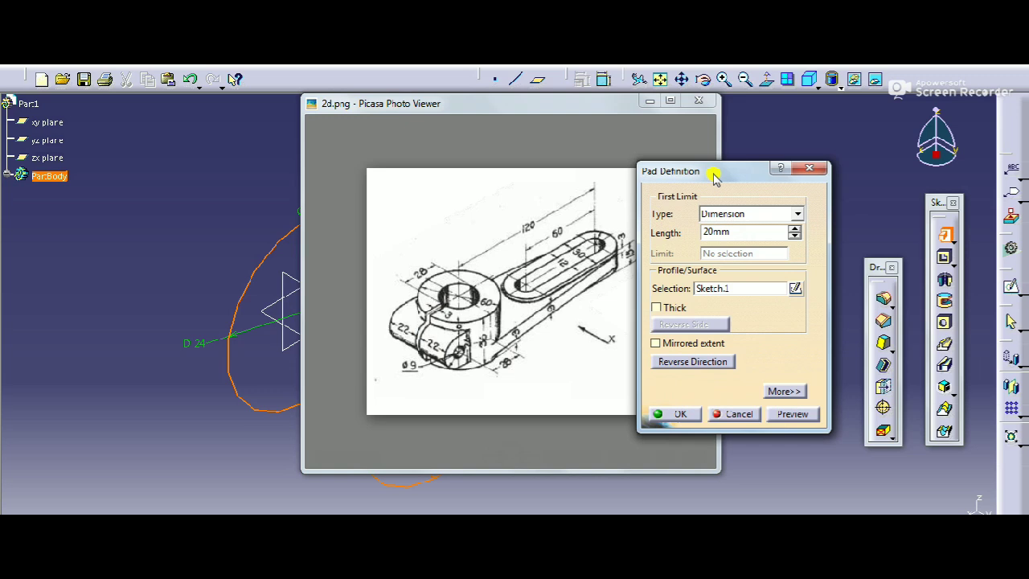
click(649, 101)
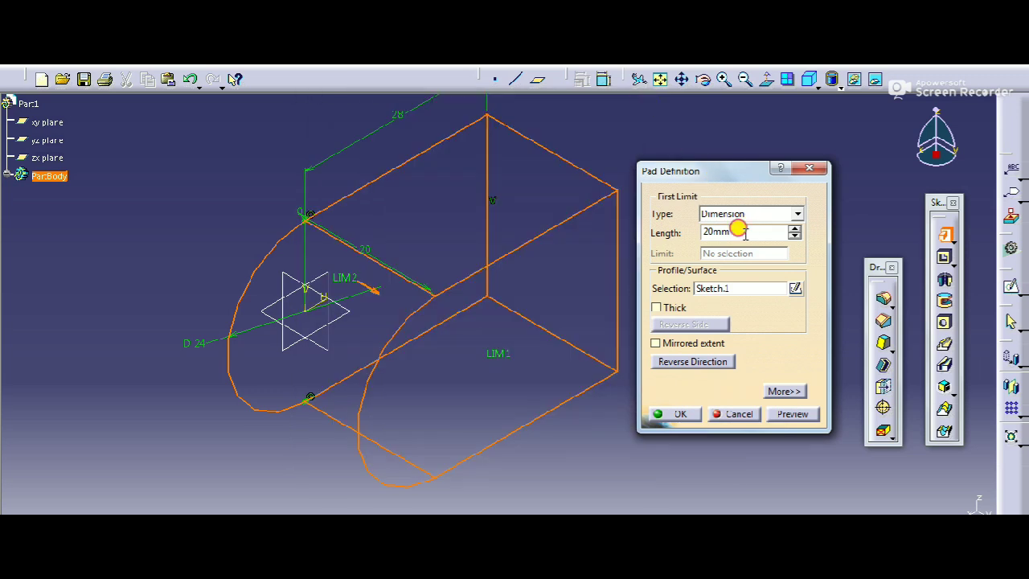
text(22)
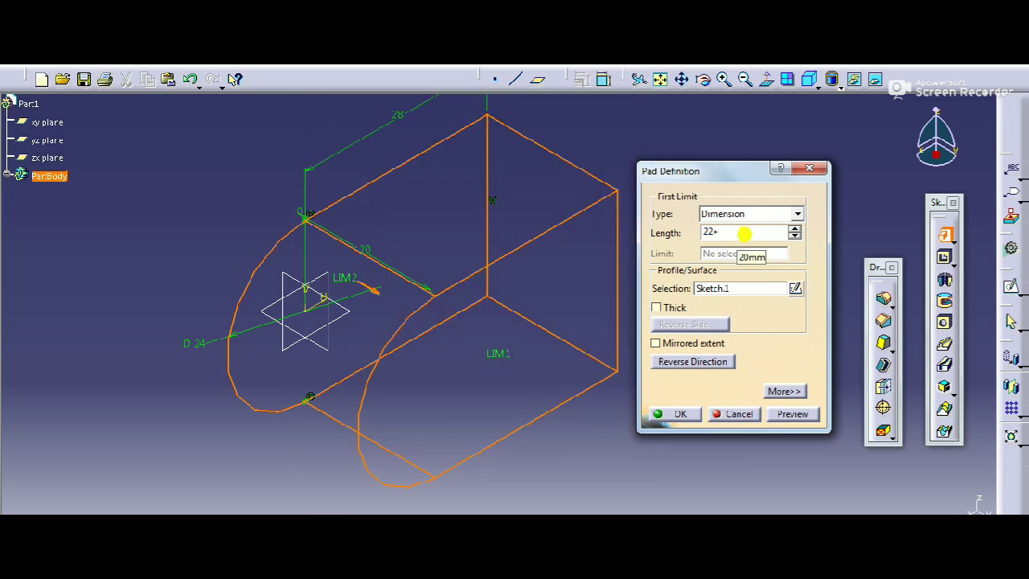
text(+22+3)
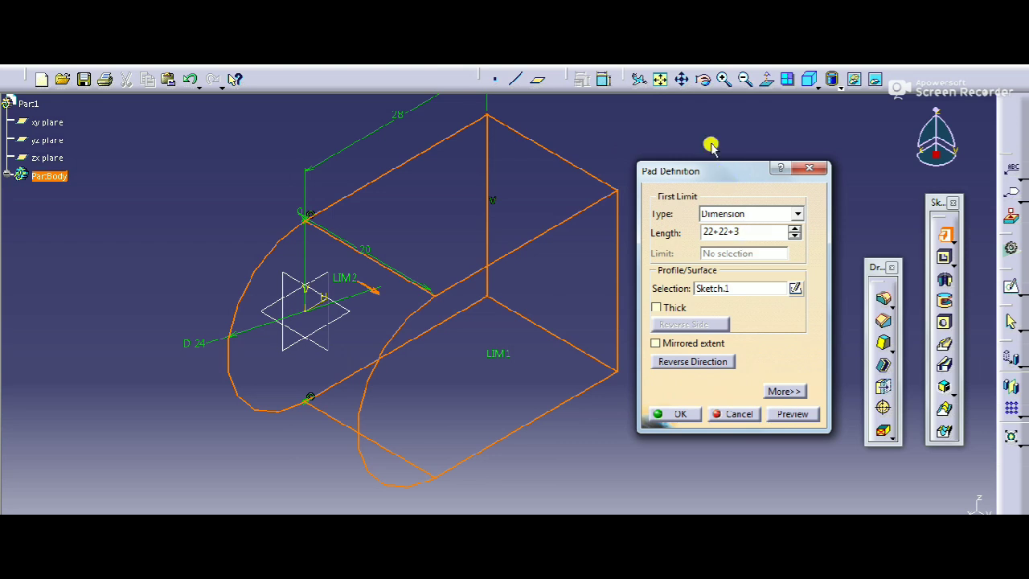
key(Return)
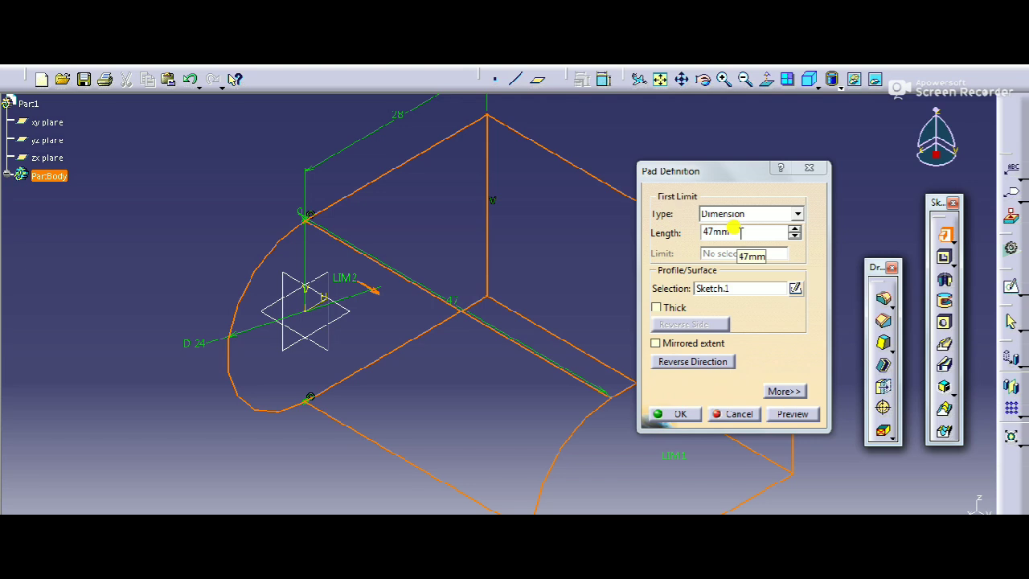
Set the pad length to 47/2 mm, mirror its extent about the sketch plane and create the solid.
text(47/2)
key(Return)
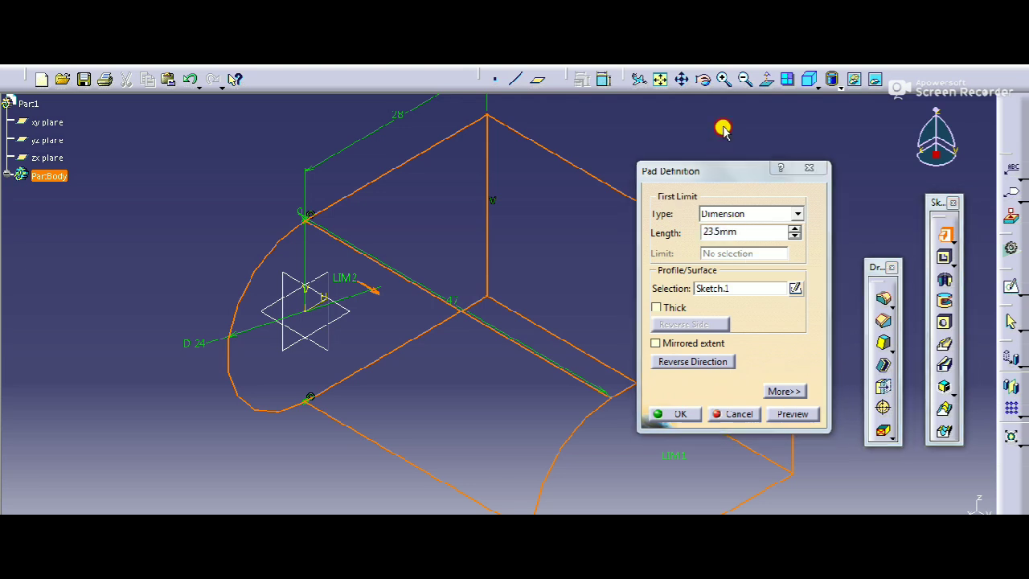
click(693, 343)
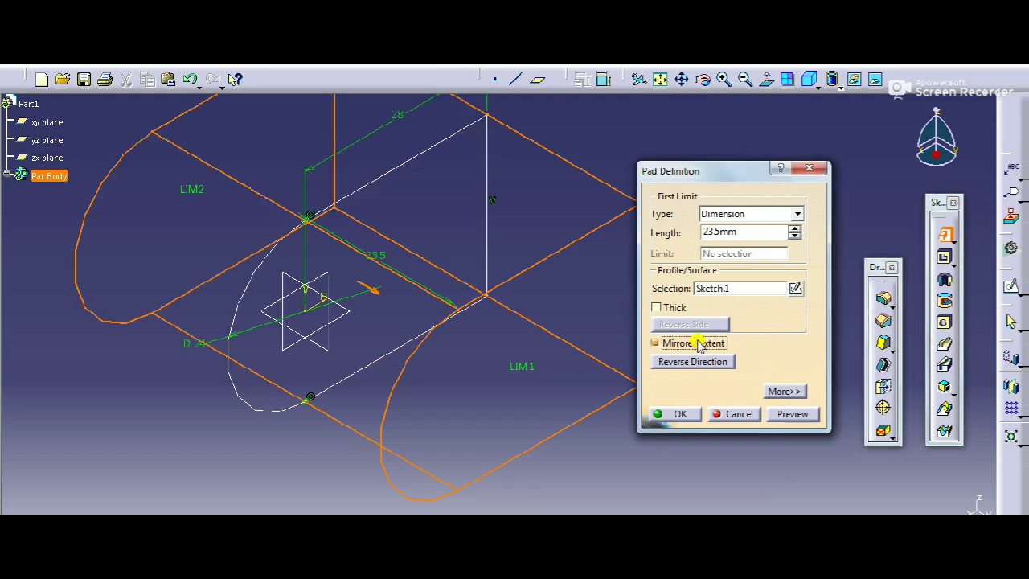
click(678, 414)
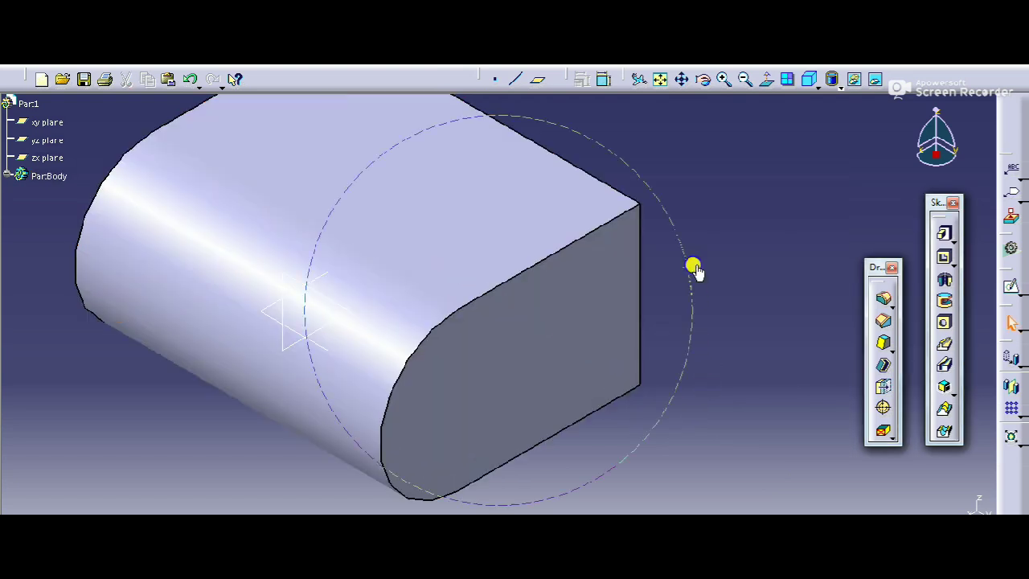
middle_drag(694, 266, 689, 287)
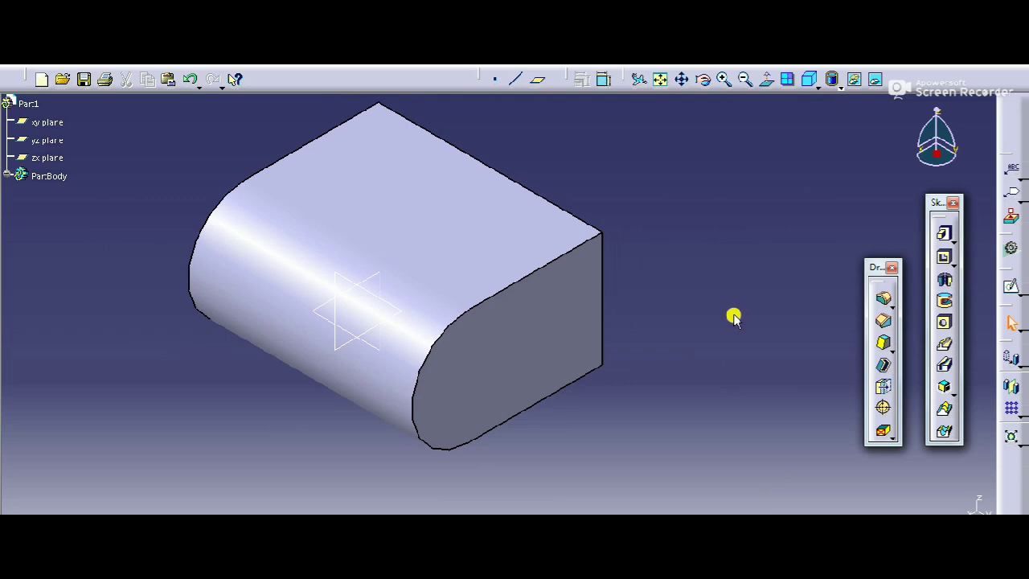
Check the reference drawing, then sketch two concentric circles on the xy plane near the block's flat end.
click(330, 561)
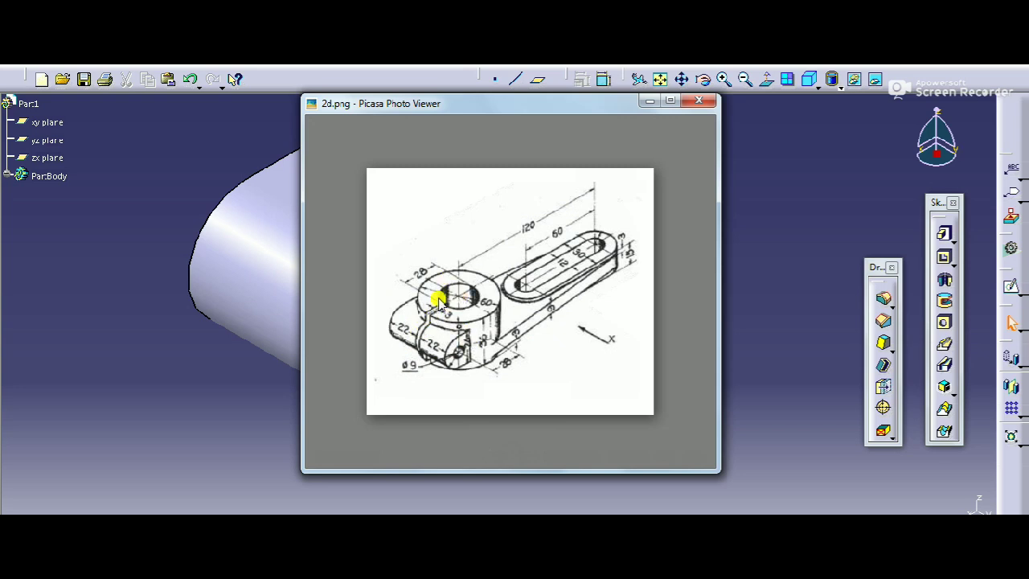
click(740, 390)
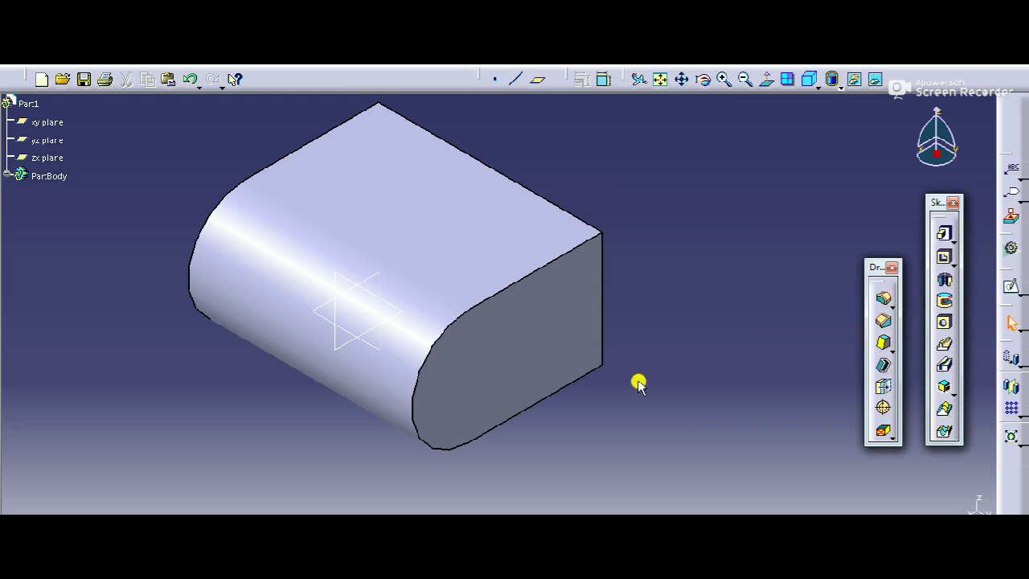
click(408, 316)
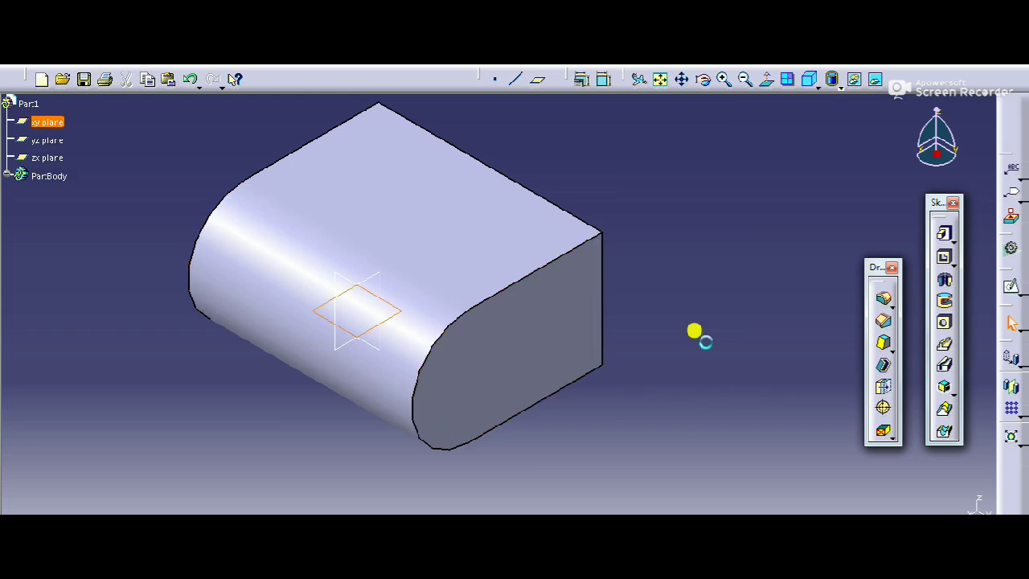
click(1012, 286)
click(962, 281)
click(382, 303)
click(394, 243)
click(383, 300)
click(435, 210)
Dimension the two concentric circles, setting the inner diameter to 28 mm and the outer diameter to 60 mm.
click(915, 276)
click(348, 356)
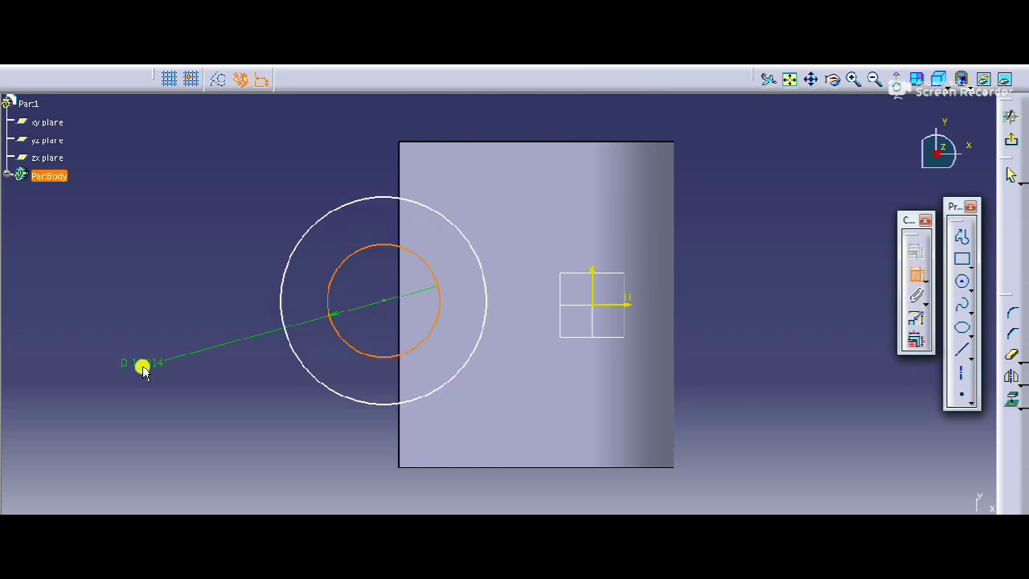
double_click(156, 381)
text(28)
key(Return)
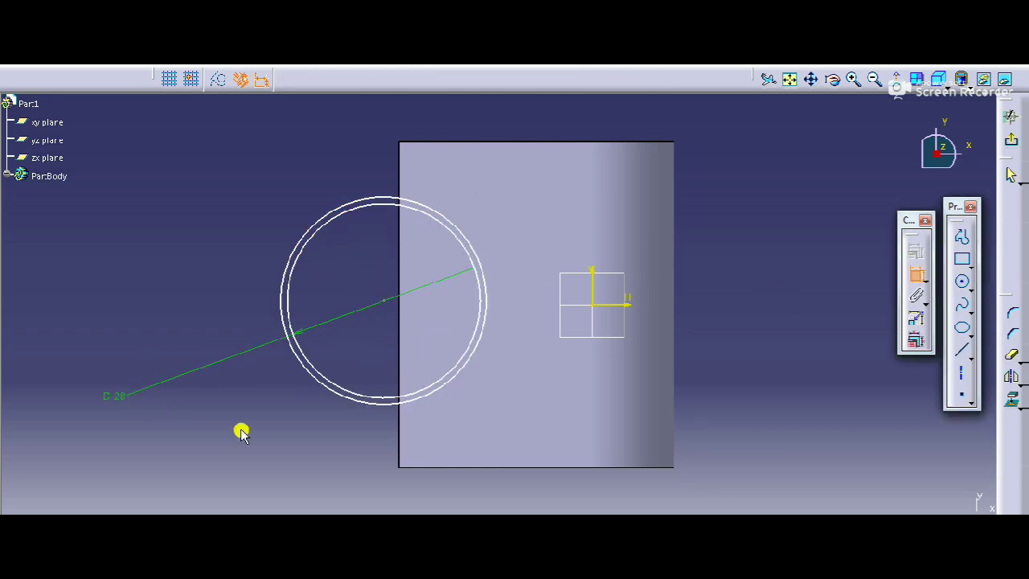
click(356, 402)
double_click(238, 201)
text(60)
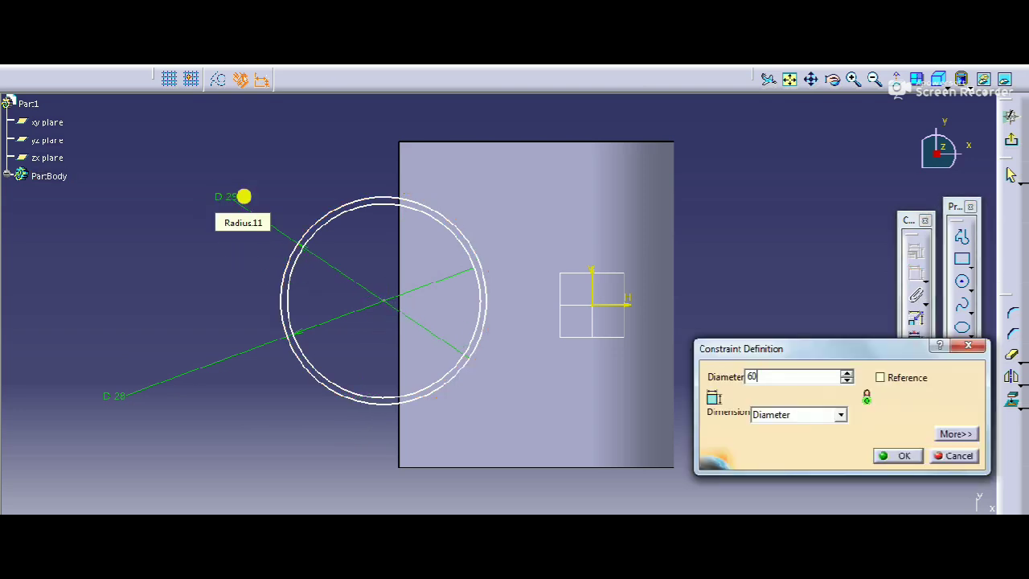
key(Return)
Consult the reference drawing and dimension the circle centre's horizontal distance from the vertical axis as 28 mm.
click(916, 278)
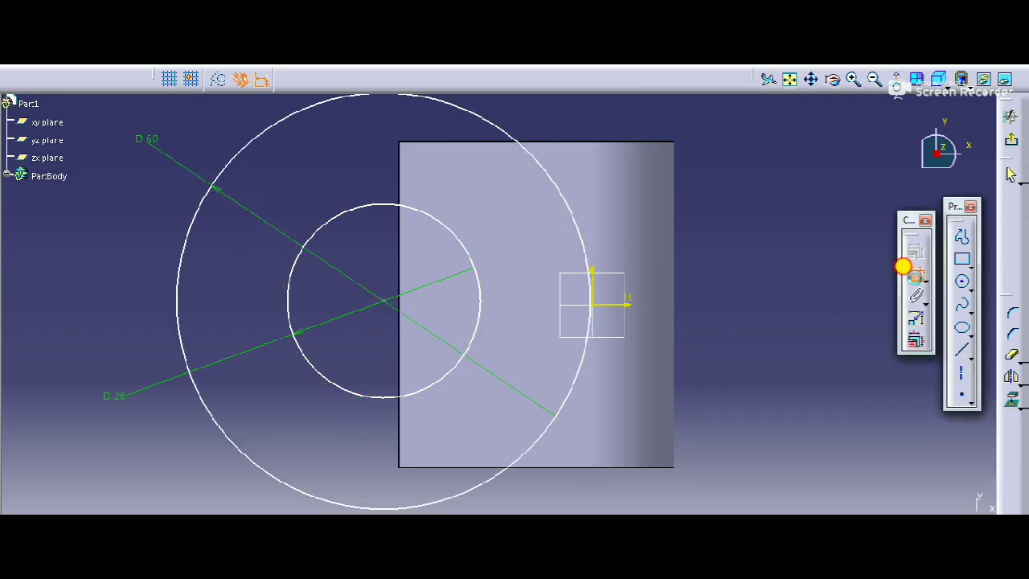
click(454, 527)
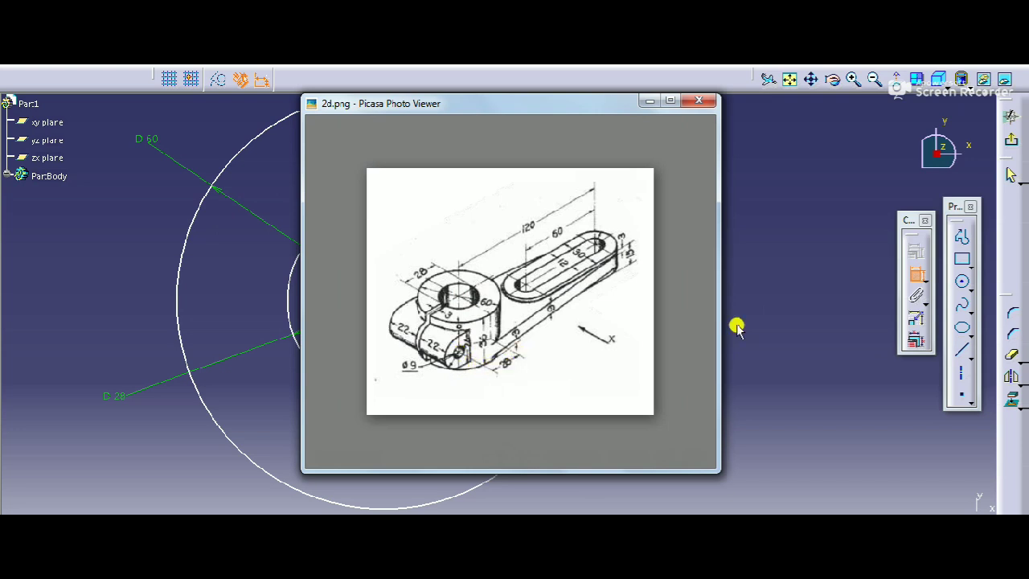
click(786, 300)
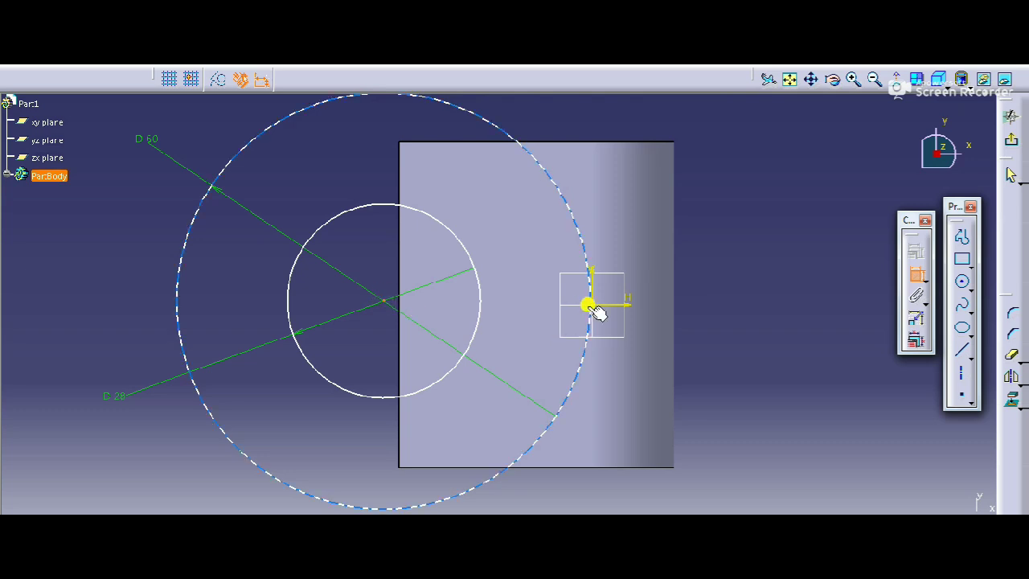
click(593, 270)
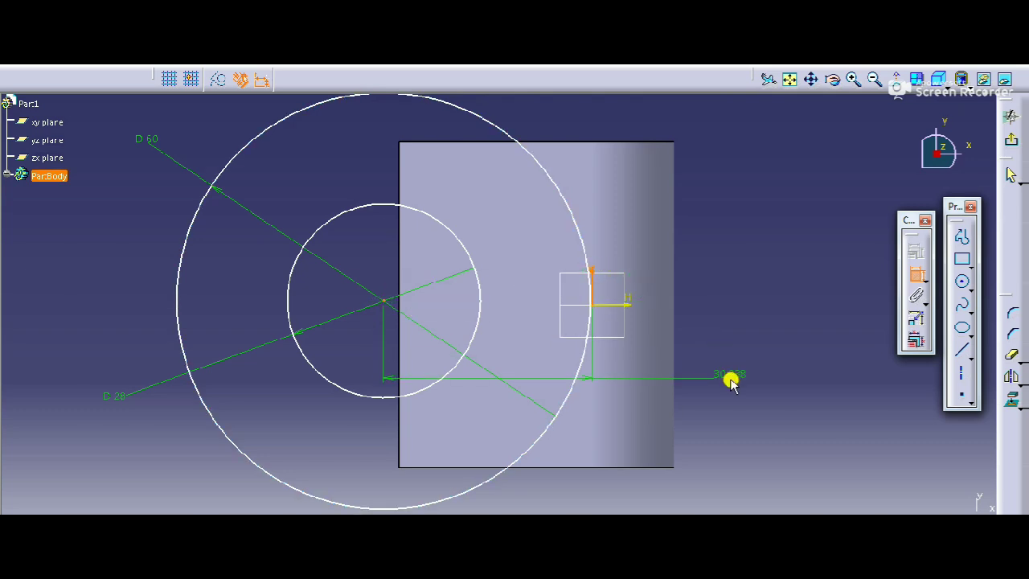
click(732, 379)
double_click(729, 374)
text(28)
key(Return)
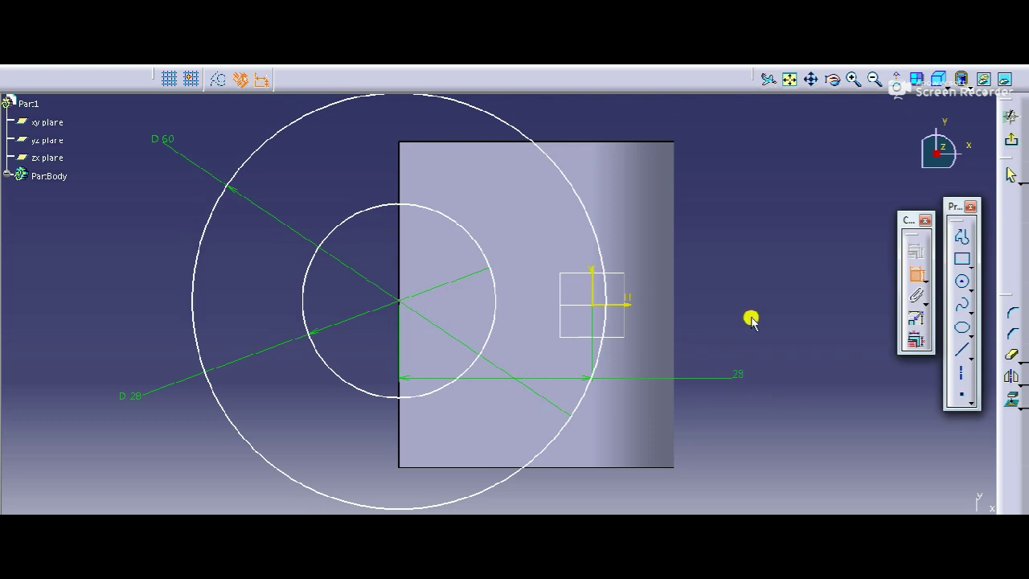
Constrain the circles' common centre to coincide with the horizontal axis and leave the constraint command.
click(620, 304)
click(400, 302)
right_click(775, 226)
click(814, 295)
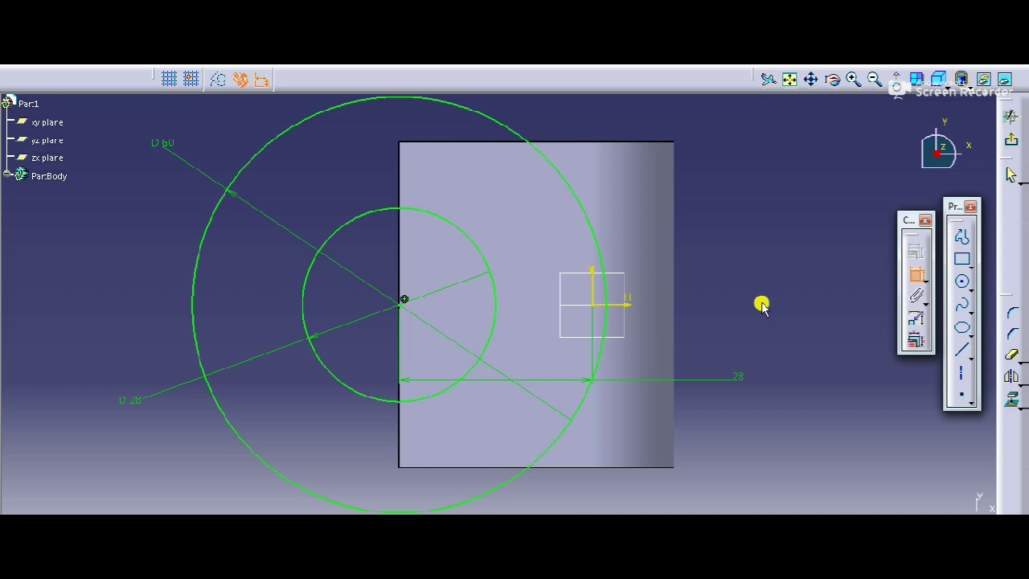
middle_drag(755, 296, 752, 298)
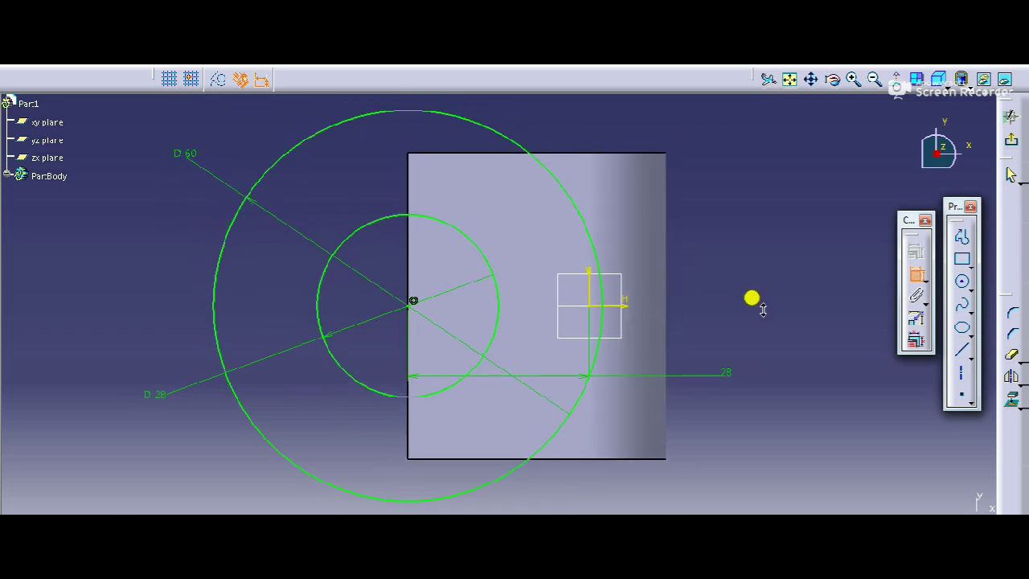
click(917, 274)
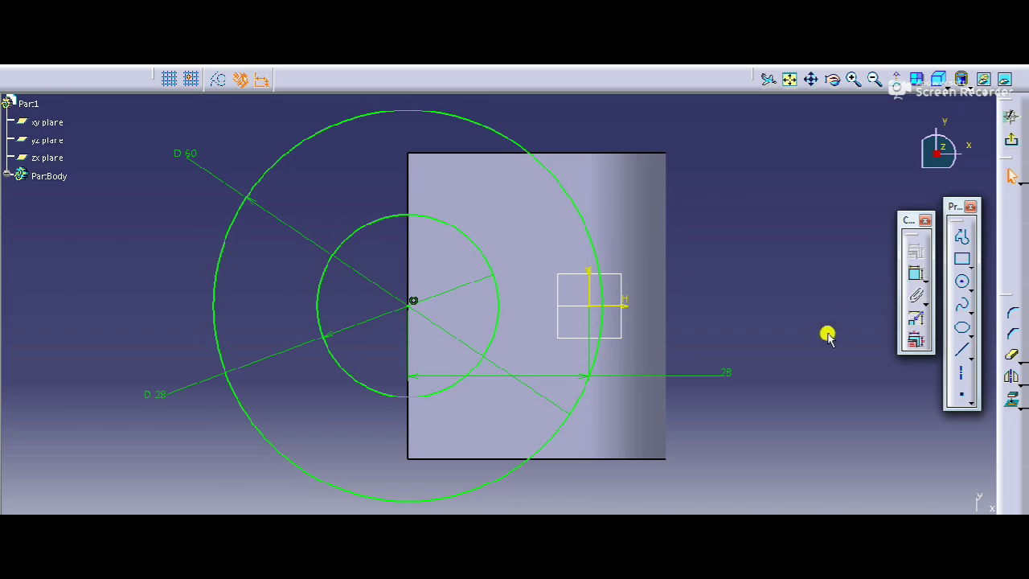
Finish the sketch, check the reference drawing, and pad the concentric circles 18 mm (36/2) with mirrored extent.
click(1011, 139)
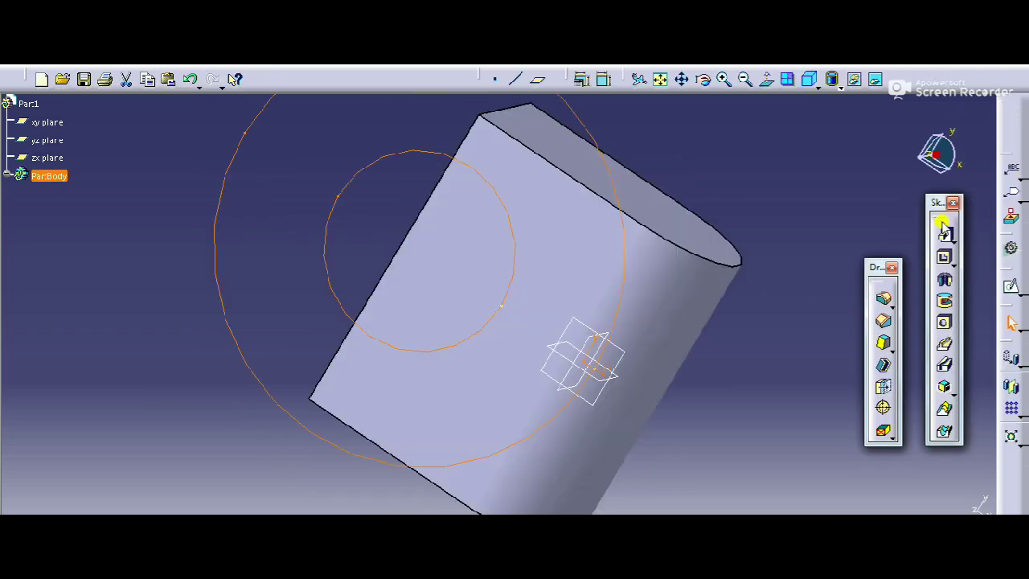
middle_drag(748, 373, 564, 349)
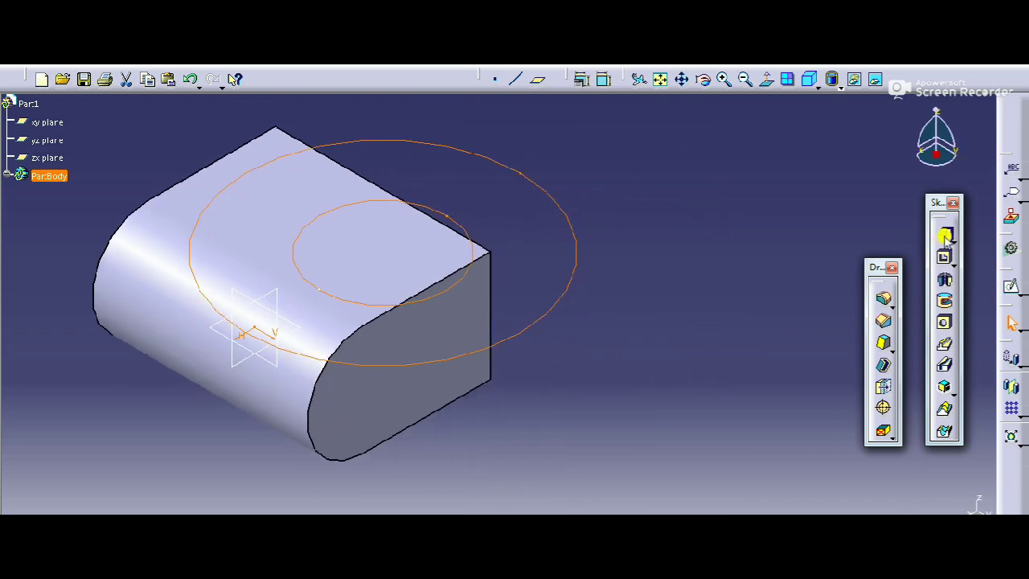
click(945, 235)
key(alt+Tab)
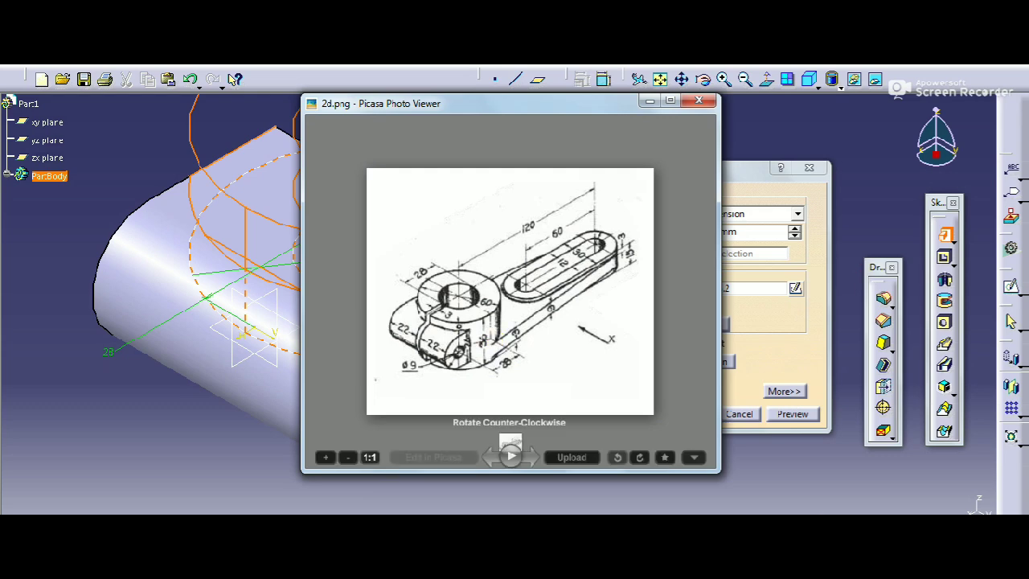
key(alt+Tab)
middle_drag(641, 434, 555, 152)
double_click(739, 232)
text(3)
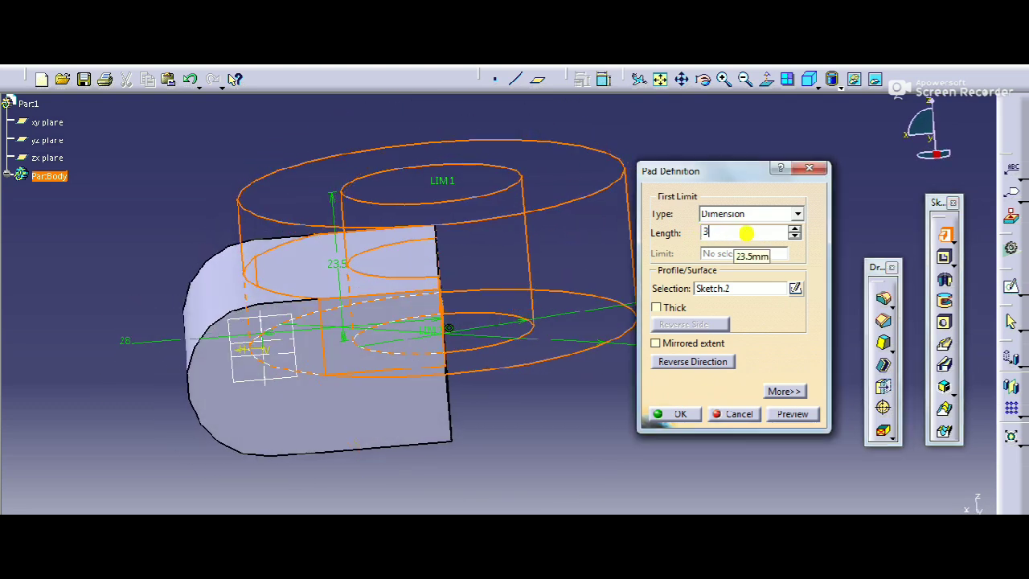
text(6/2)
key(Return)
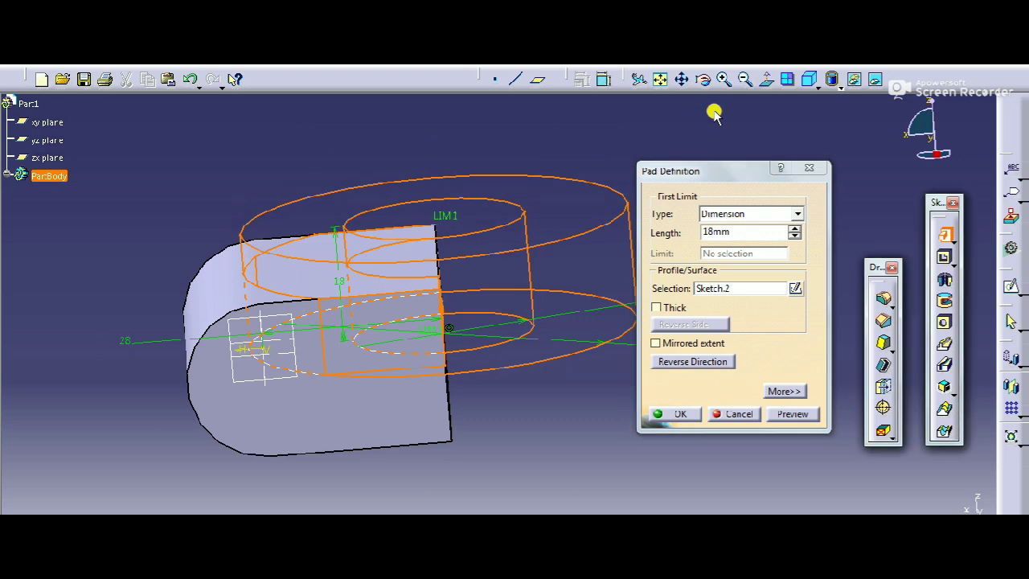
click(685, 342)
click(678, 413)
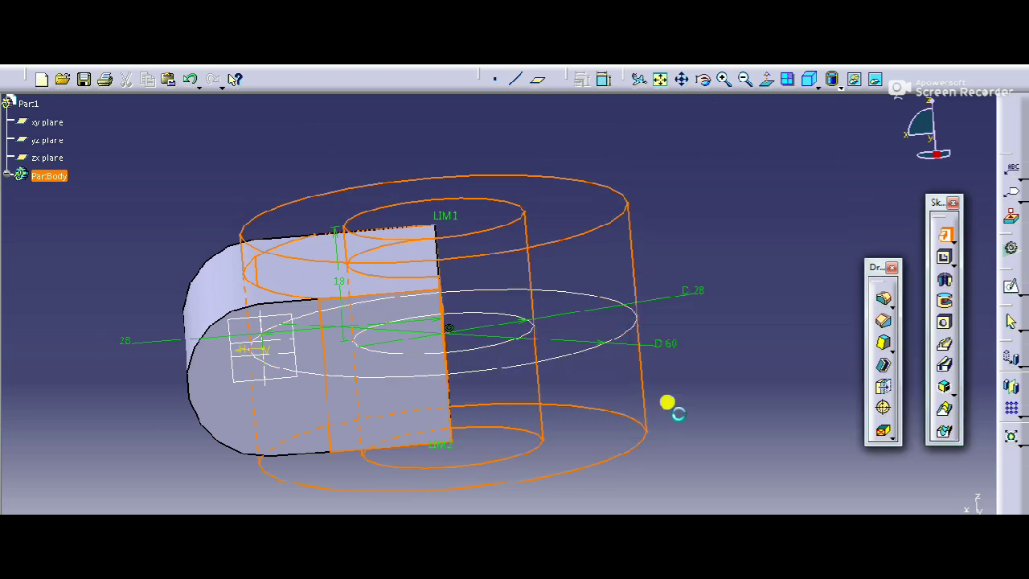
Start a sketch on the xy plane and draw a narrow rectangle from inside the hub's bore out past the clamp lug.
click(808, 79)
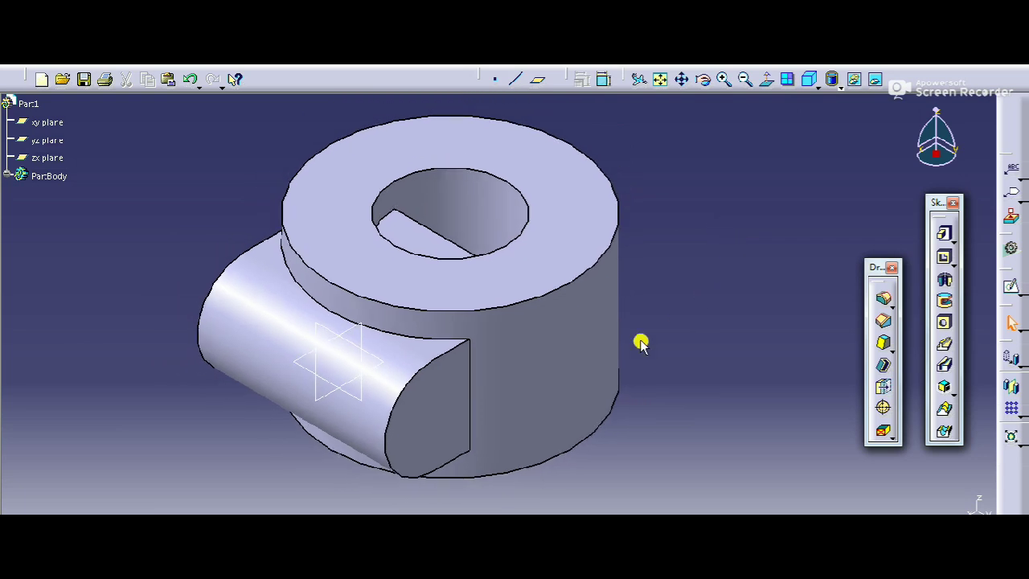
middle_drag(334, 107, 402, 327)
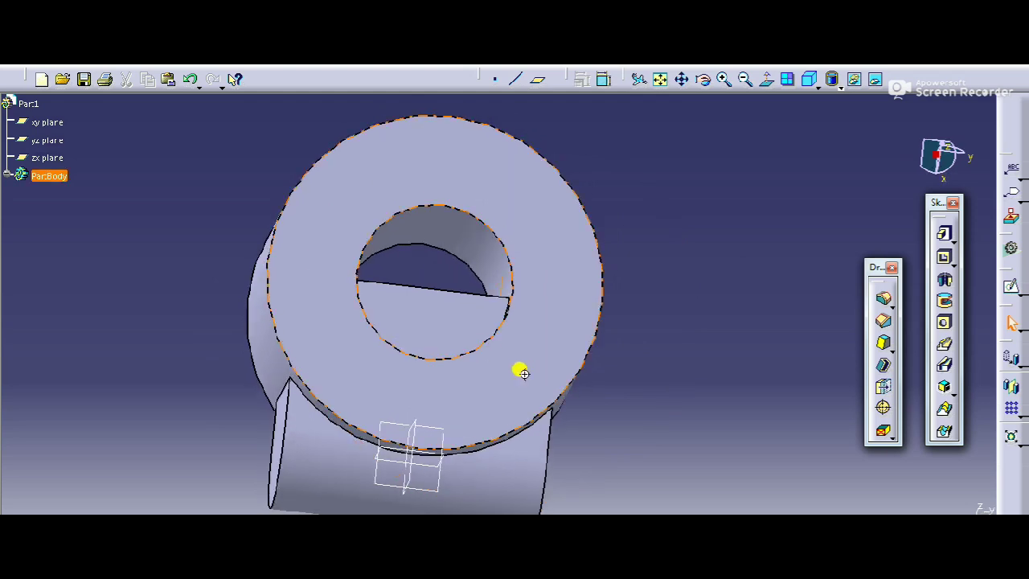
middle_drag(469, 193, 460, 146)
middle_drag(603, 124, 563, 184)
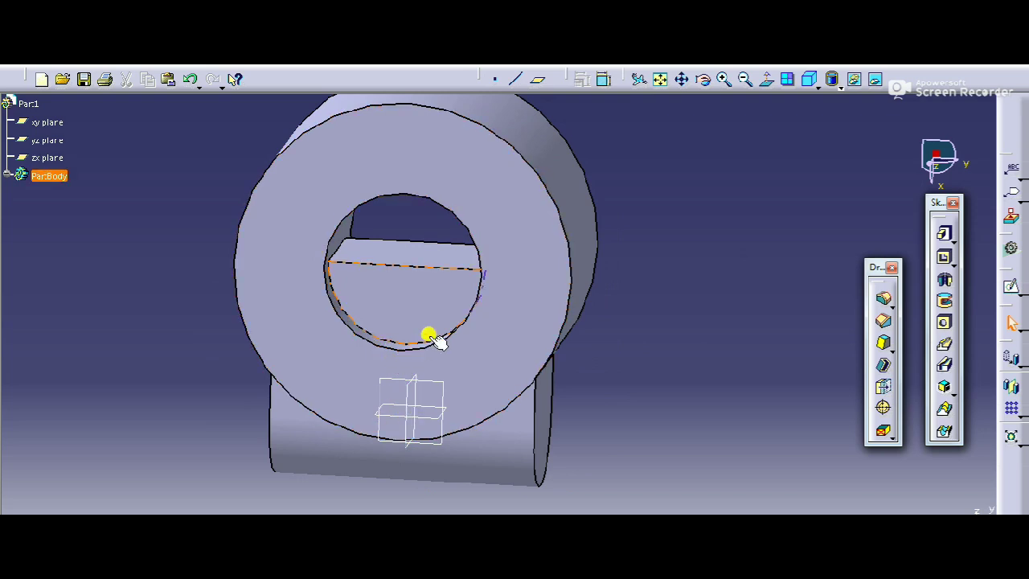
click(807, 78)
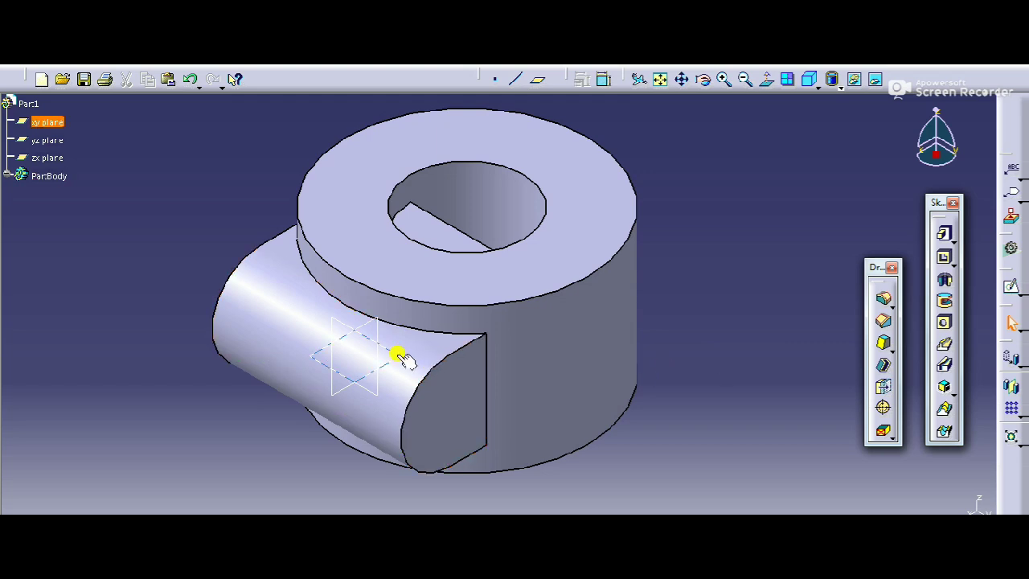
click(1011, 286)
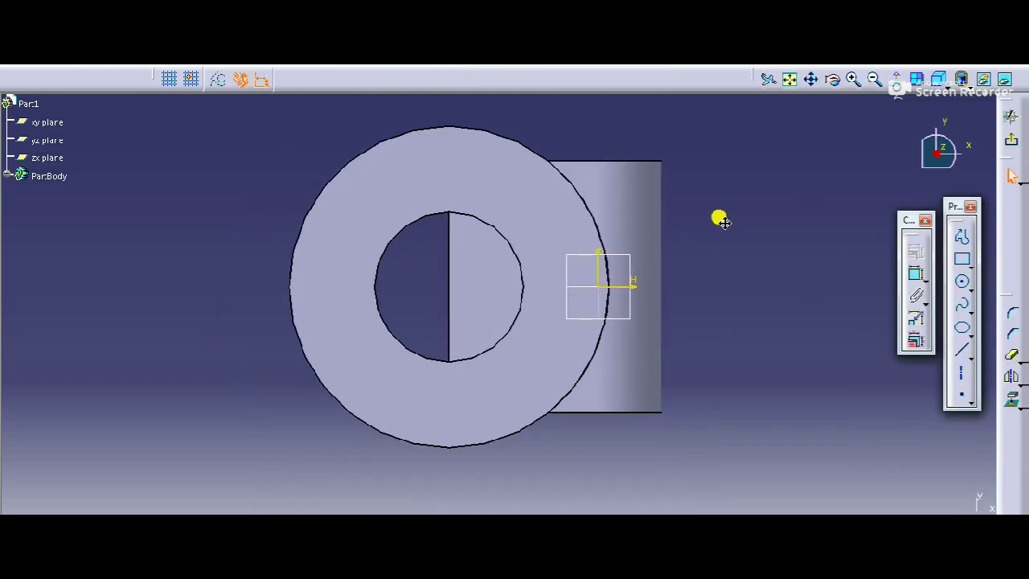
click(963, 259)
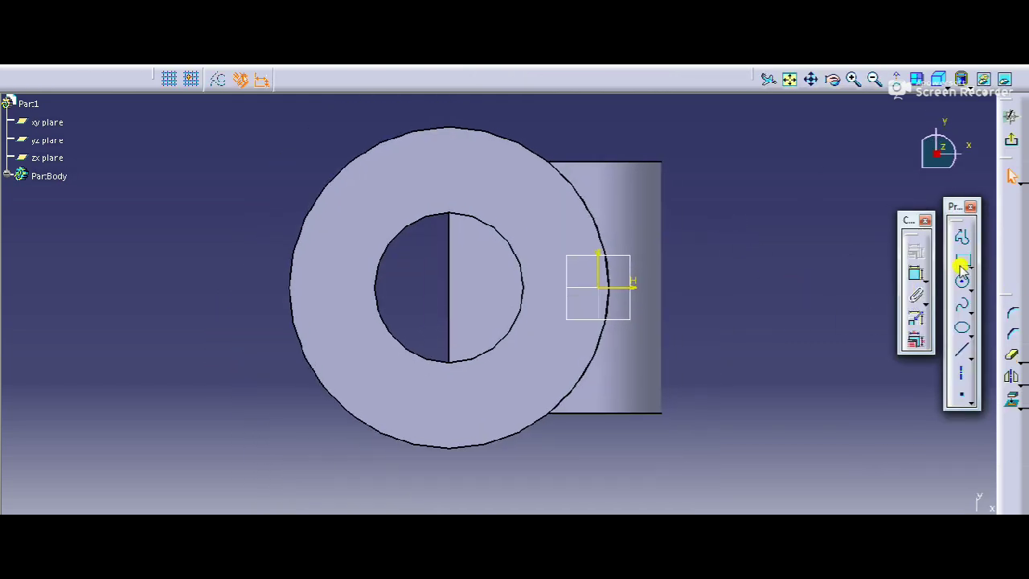
click(445, 272)
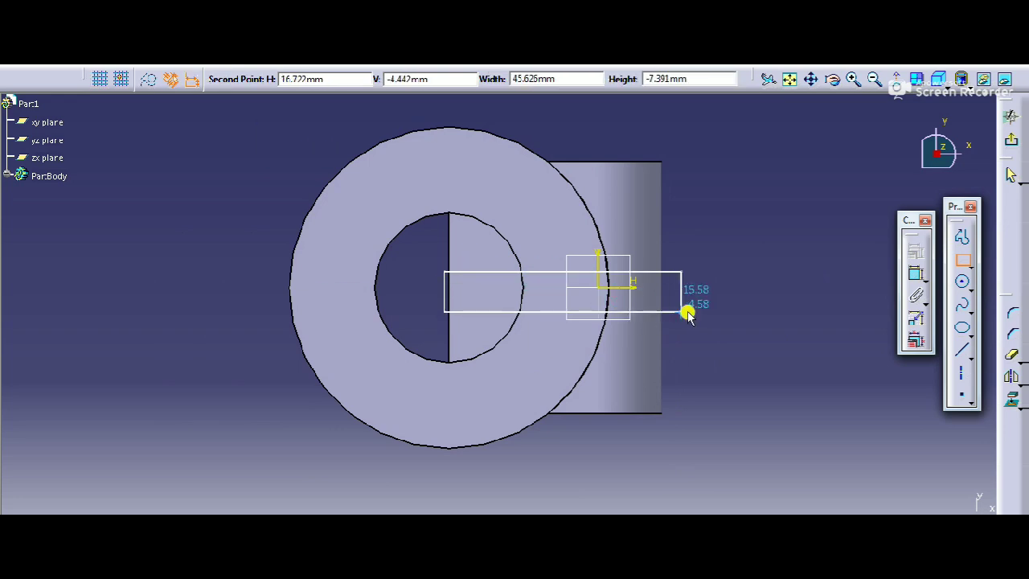
click(741, 306)
Consult the reference drawing and set the rectangle's upper edge 1.5 mm from the horizontal axis.
click(431, 522)
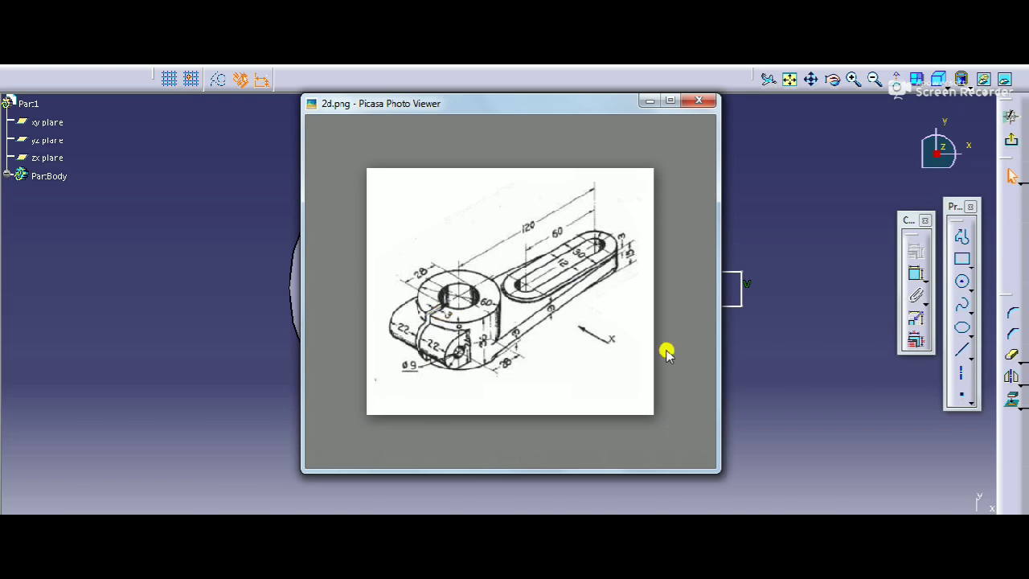
click(747, 364)
click(916, 276)
click(624, 287)
click(687, 271)
double_click(786, 217)
text(1.5mm)
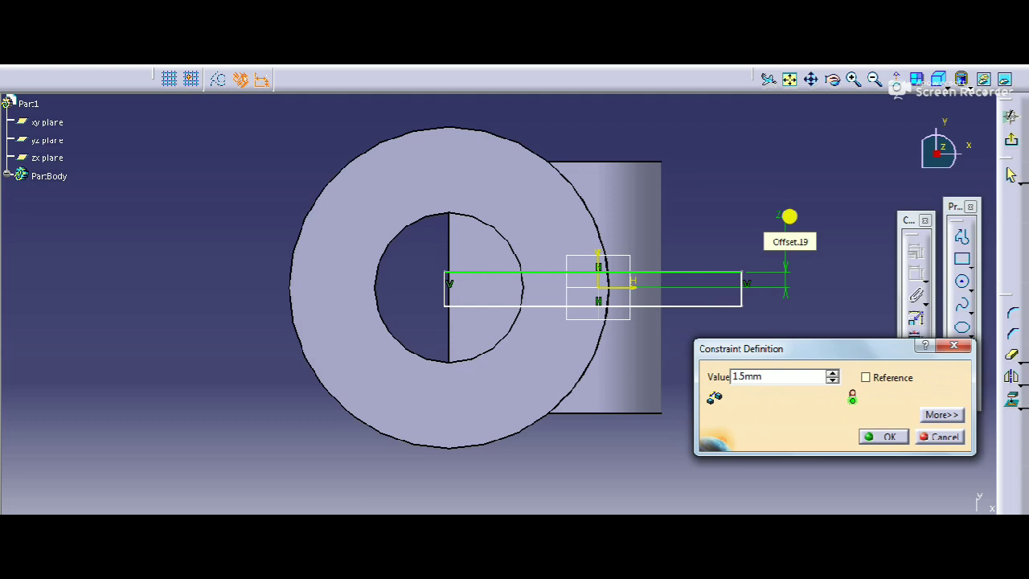
key(Return)
Dimension the rectangle's lower edge 1.5 mm from the horizontal axis and leave the constraint command.
click(636, 287)
click(722, 313)
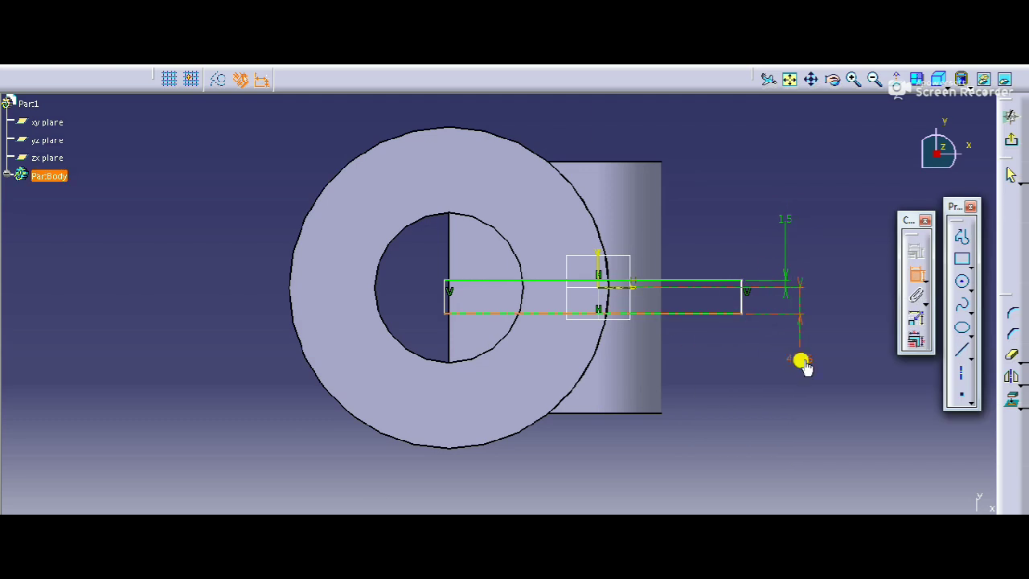
double_click(802, 358)
text(1.5)
key(Return)
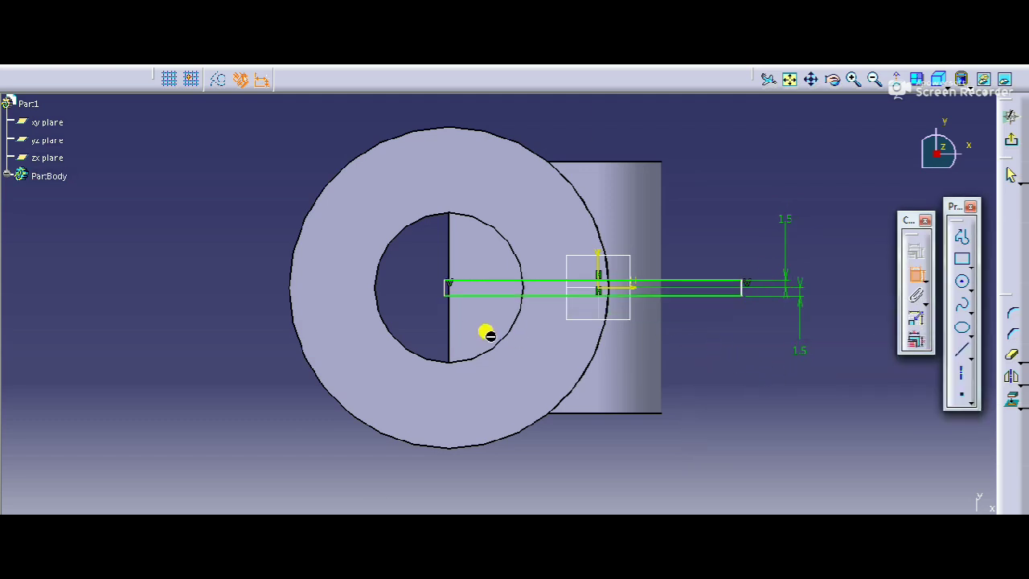
click(919, 276)
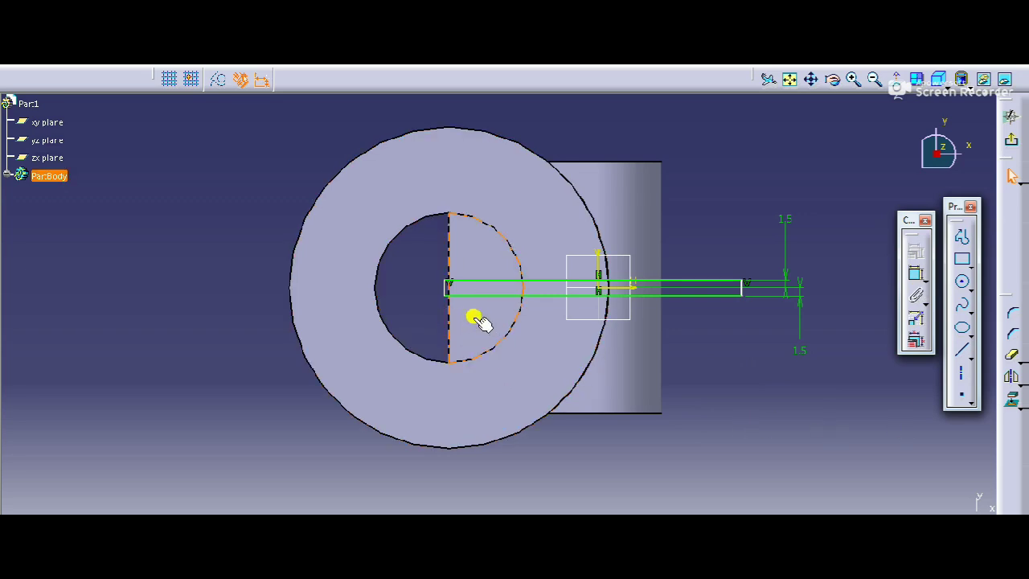
Project the hub's bore edge into the sketch, then quick-trim the rectangle inside the bore and the arc between the slot lines.
click(1012, 405)
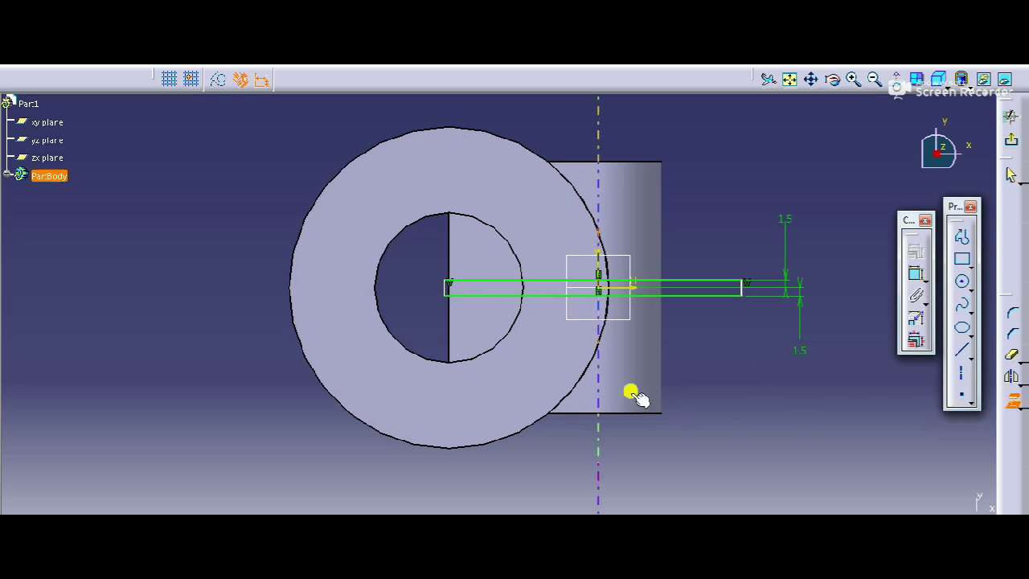
click(479, 357)
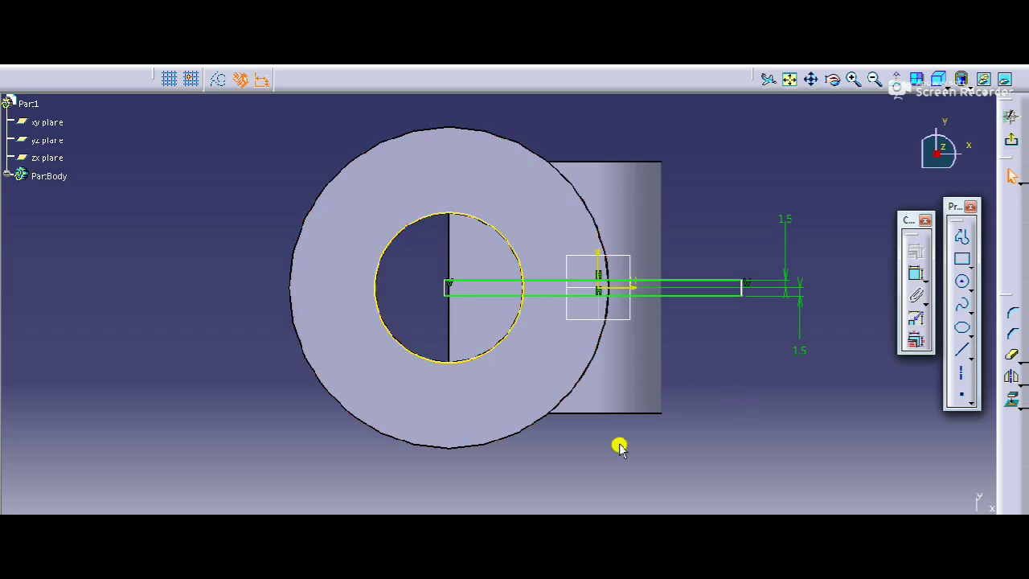
middle_drag(483, 483, 474, 377)
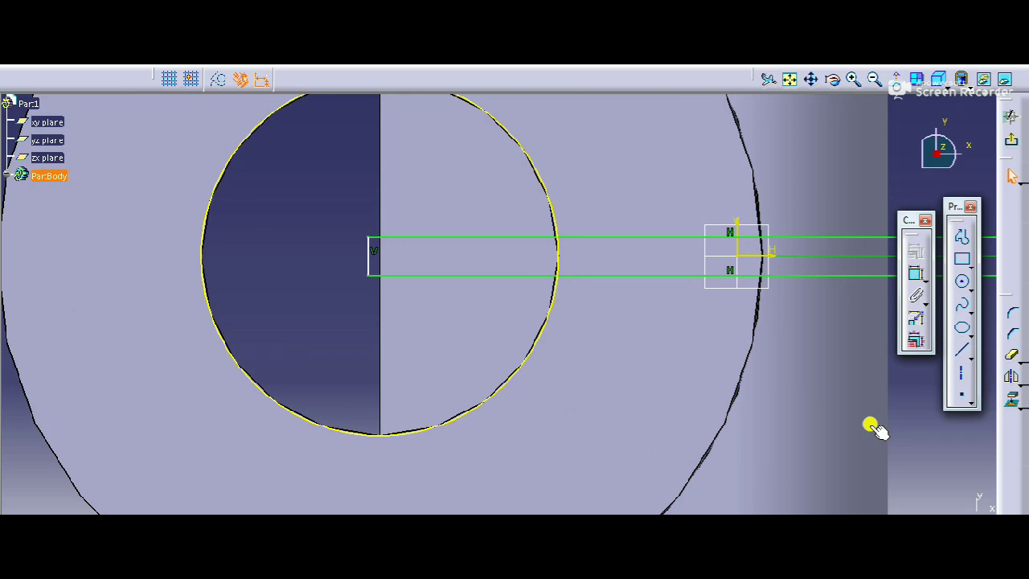
click(1010, 355)
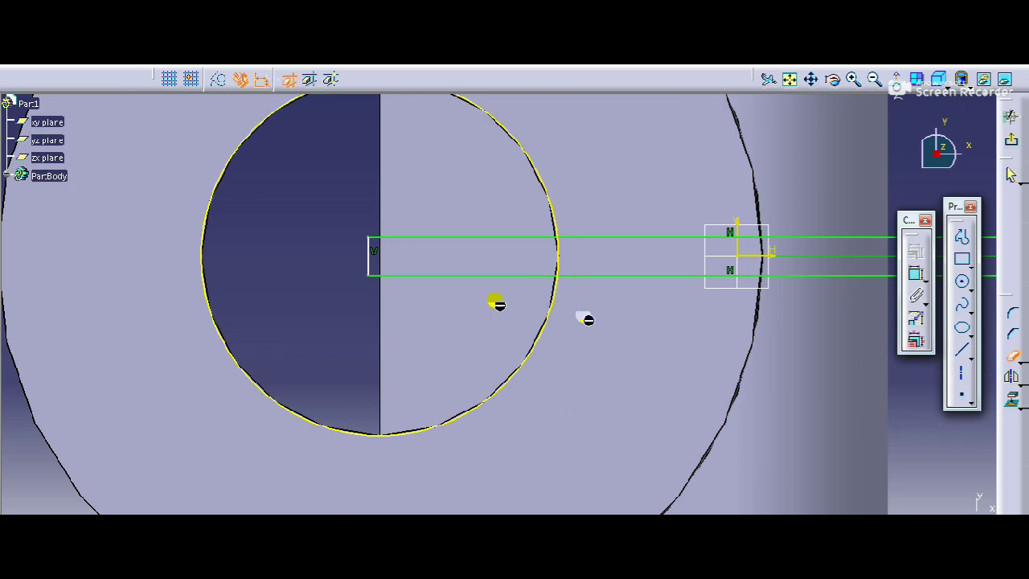
click(369, 259)
click(427, 238)
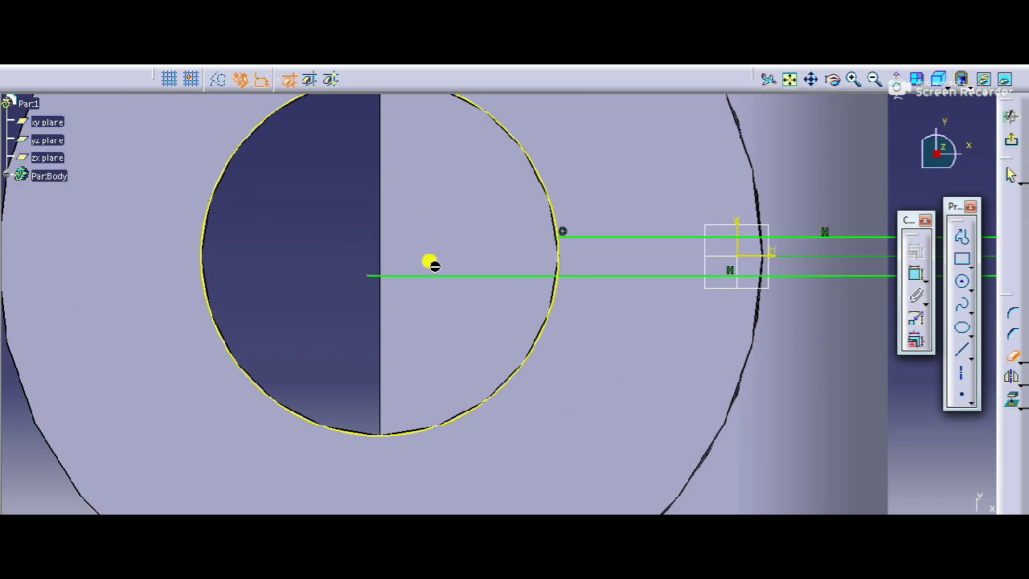
click(450, 277)
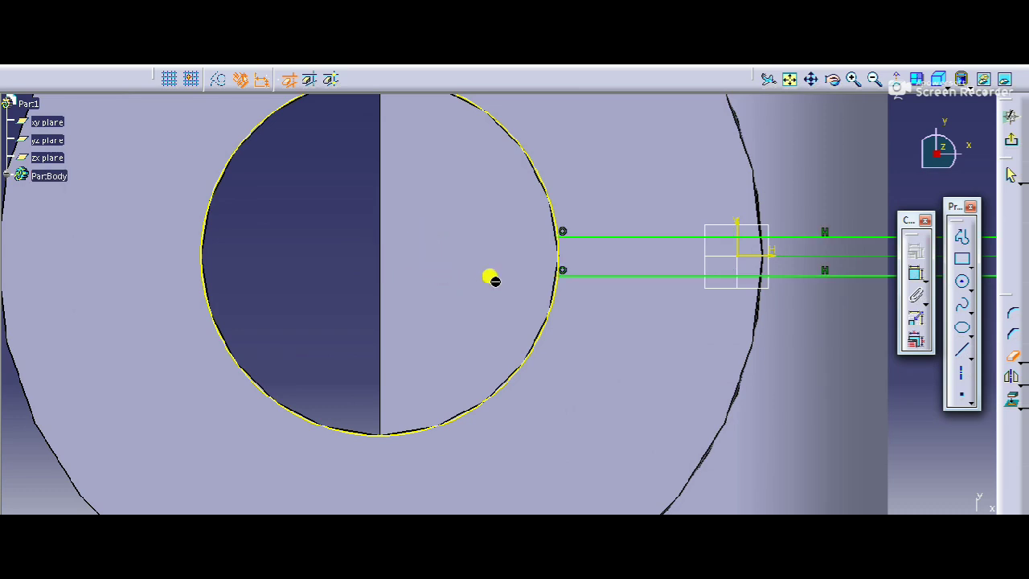
click(559, 235)
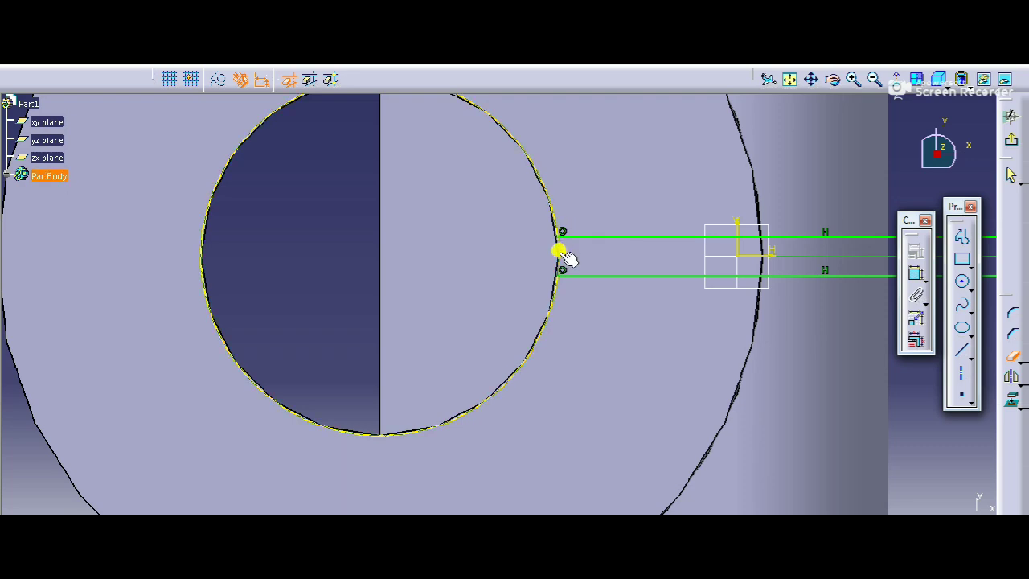
mouse_move(569, 304)
ctrl+middle_down()
mouse_move(559, 232)
mouse_move(526, 253)
mouse_move(574, 246)
mouse_move(520, 252)
mouse_move(535, 418)
ctrl+middle_up()
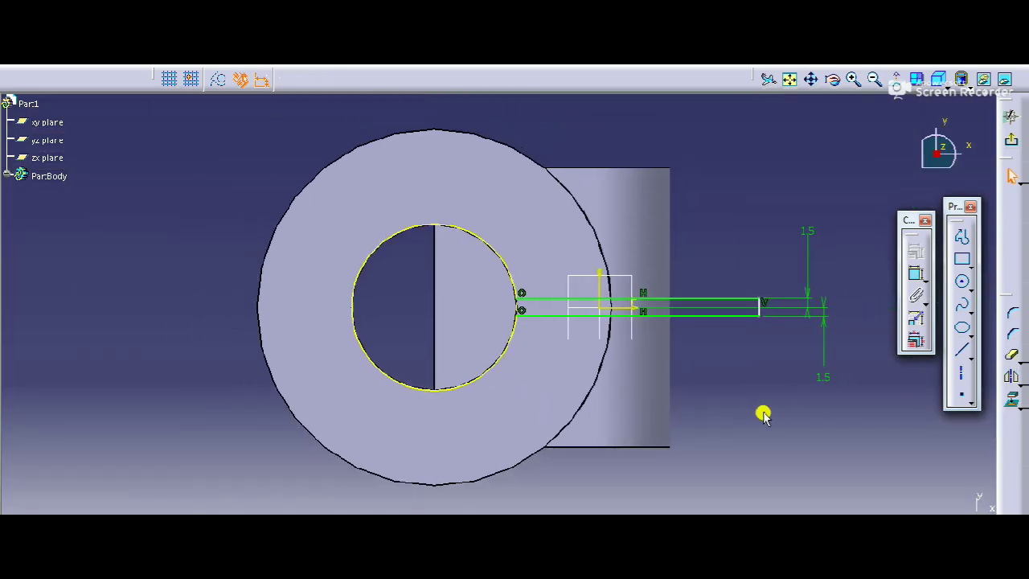
Finish the sketch and cut the bore-and-slot profile through the hub and lug as a pocket with mirrored extent.
click(1011, 117)
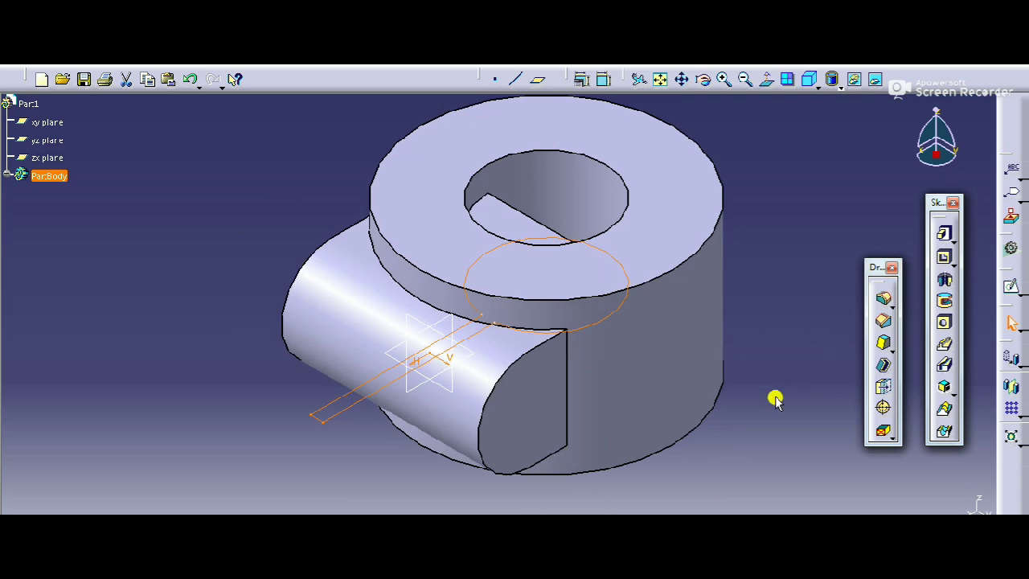
click(944, 258)
click(712, 343)
click(680, 412)
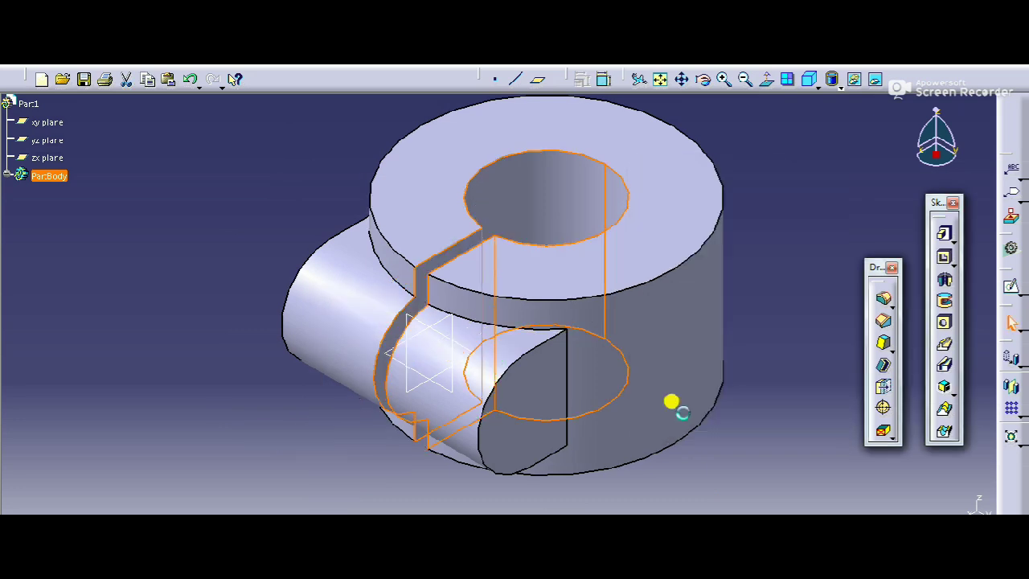
Check the reference drawing, then sketch a circle centred on the origin on the zx plane through the clamp lug.
middle_drag(327, 149, 485, 264)
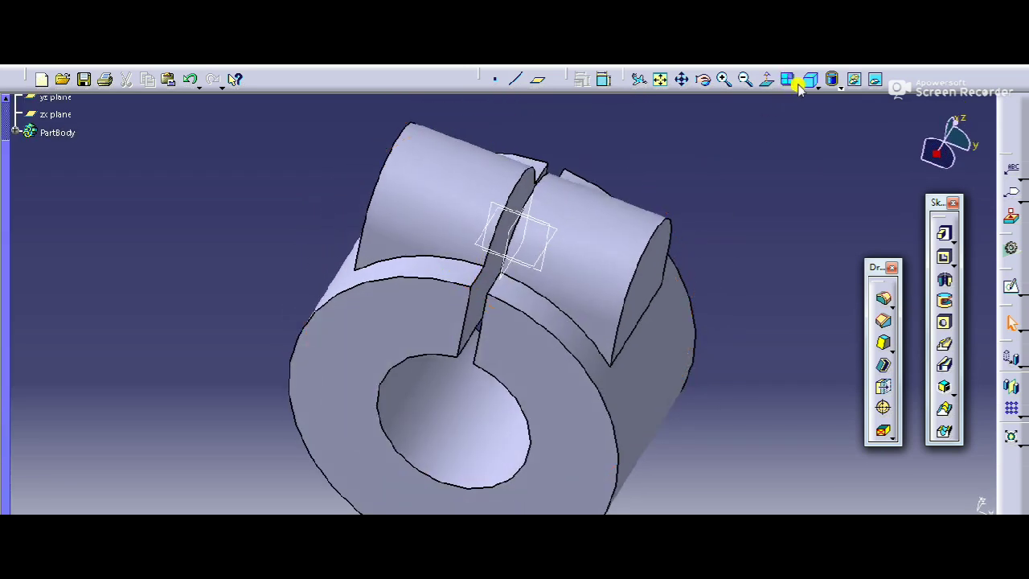
click(809, 79)
key(alt+Tab)
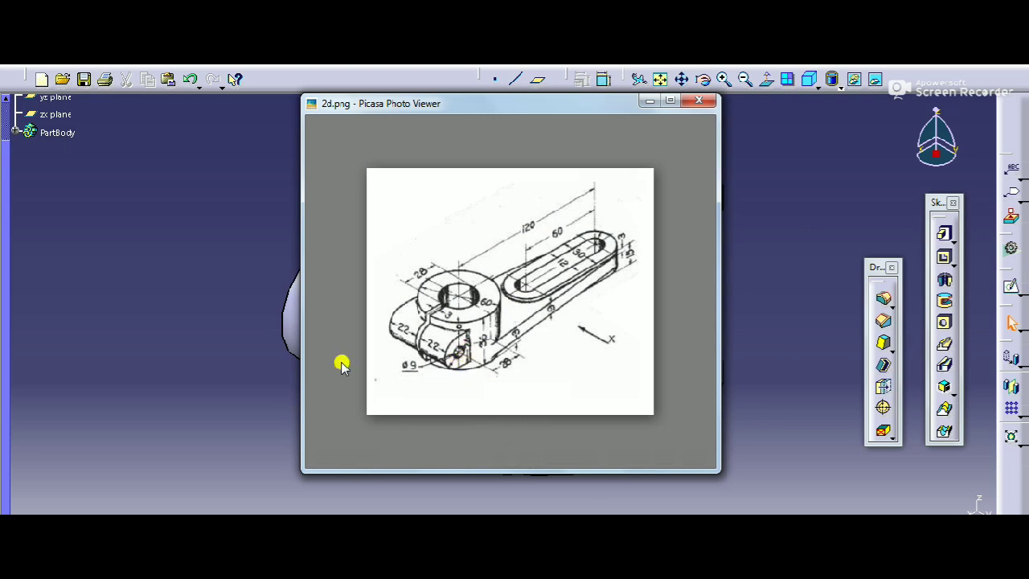
click(245, 378)
click(409, 395)
click(1012, 286)
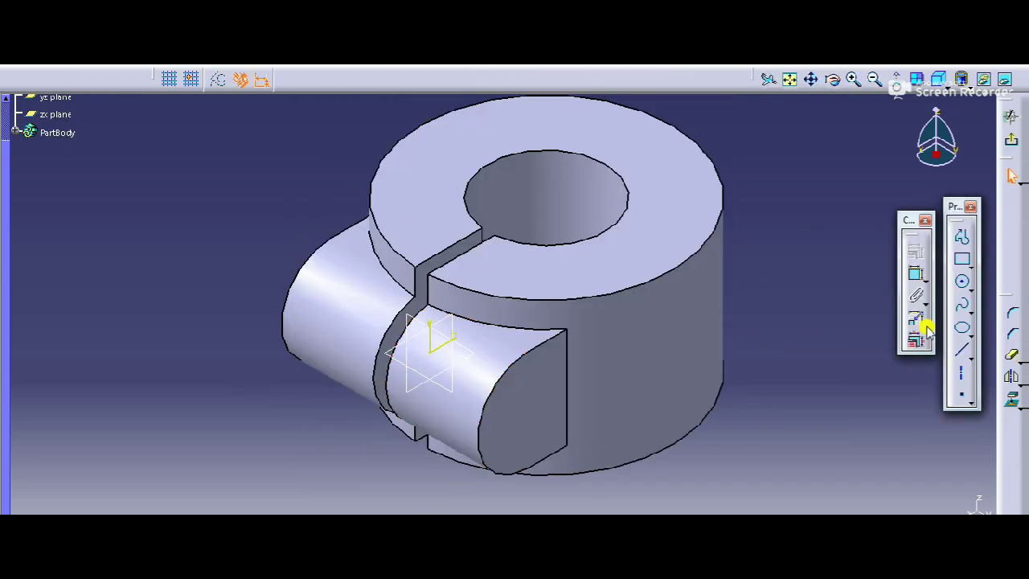
click(961, 281)
click(401, 312)
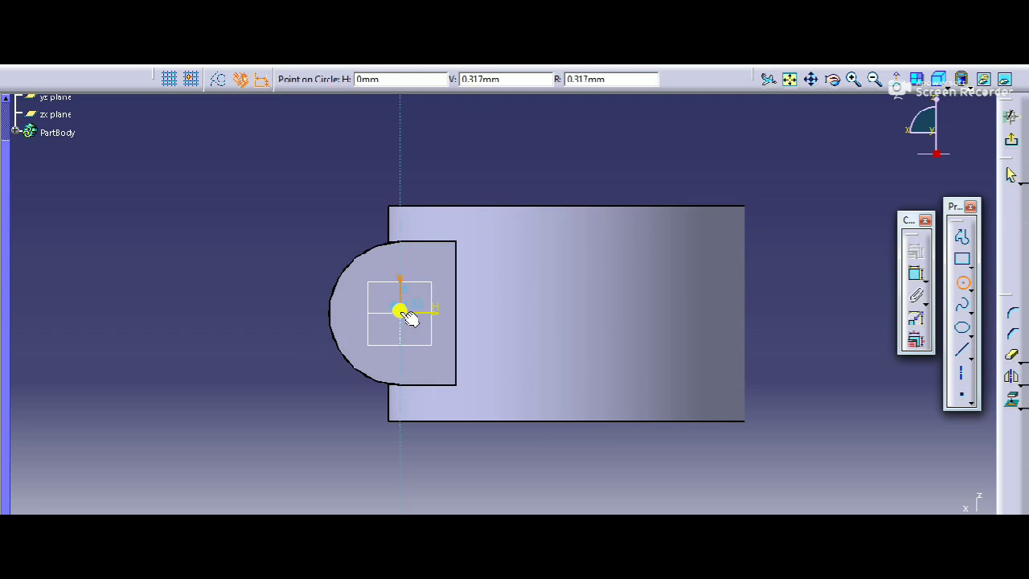
click(407, 308)
Dimension the lug's circle, setting its diameter to 9 mm.
click(915, 274)
click(479, 446)
double_click(489, 444)
text(8)
key(Return)
click(847, 280)
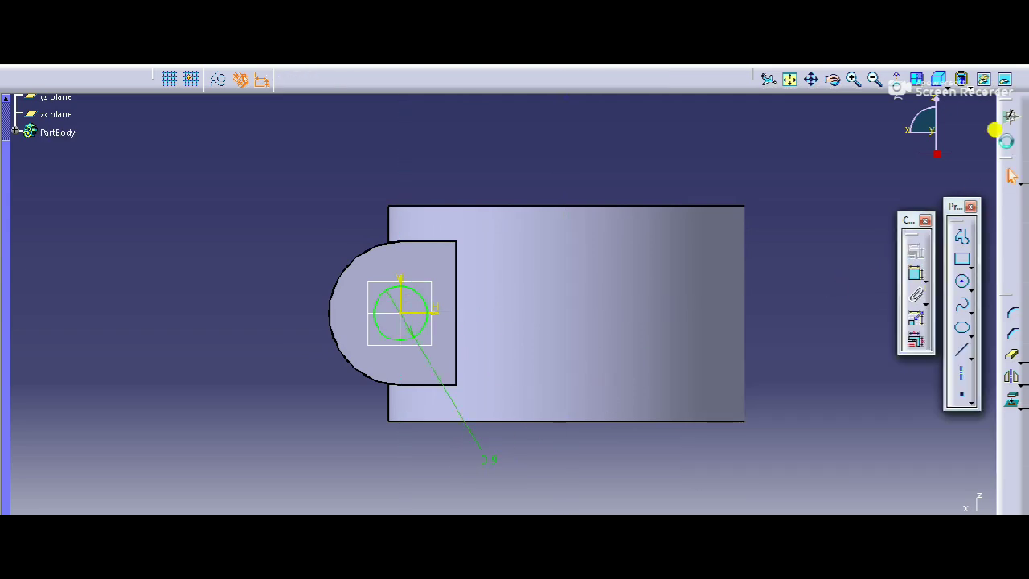
Finish the sketch and cut the circle through both lug halves as a 23.5 mm pocket with mirrored extent.
click(1009, 118)
click(942, 257)
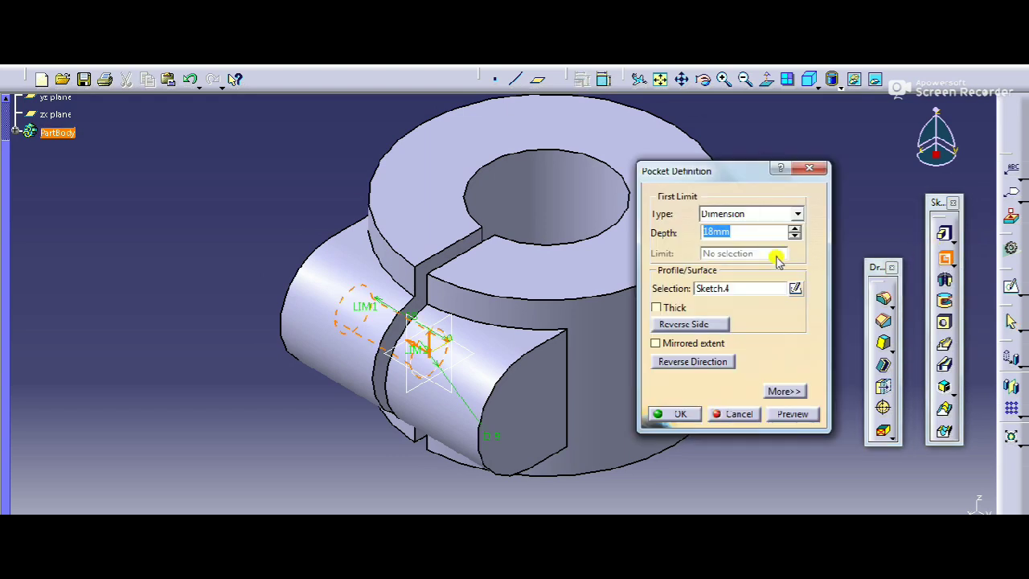
text(23.5)
click(691, 344)
click(679, 414)
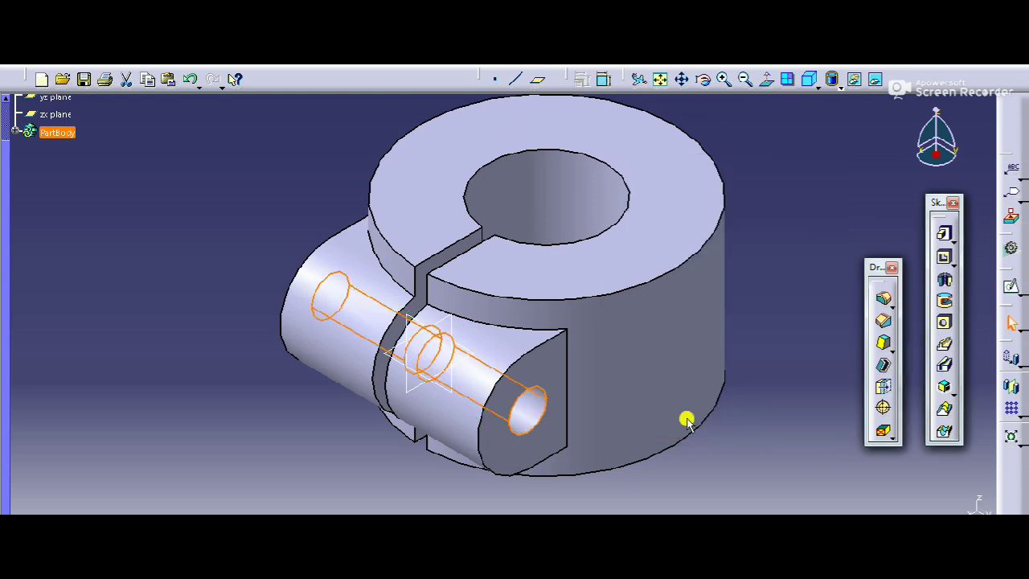
Check the reference drawing, then sketch a slanted arm line beside the hub on the xy plane and mirror it about the horizontal axis.
middle_drag(735, 452, 681, 435)
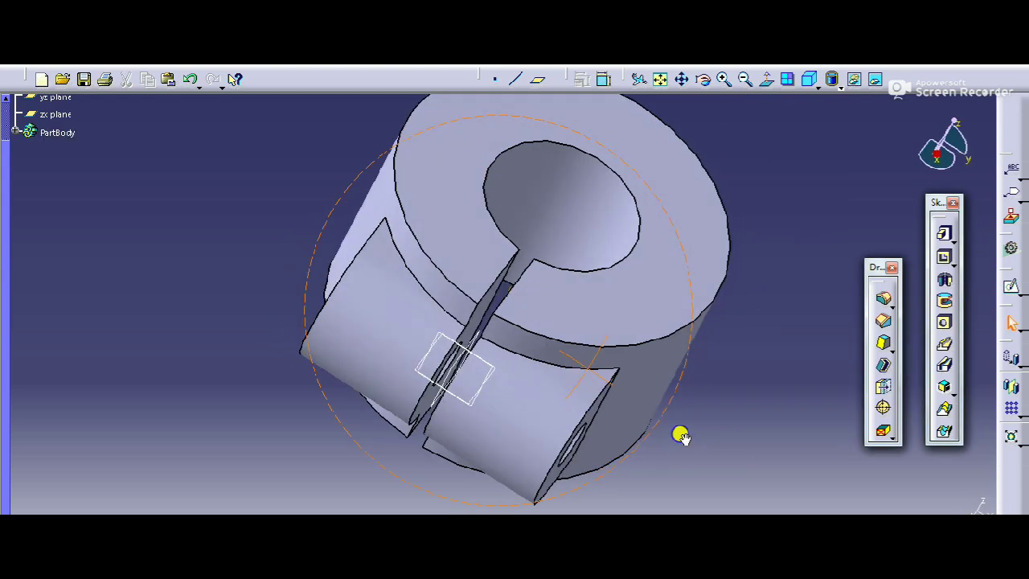
click(809, 79)
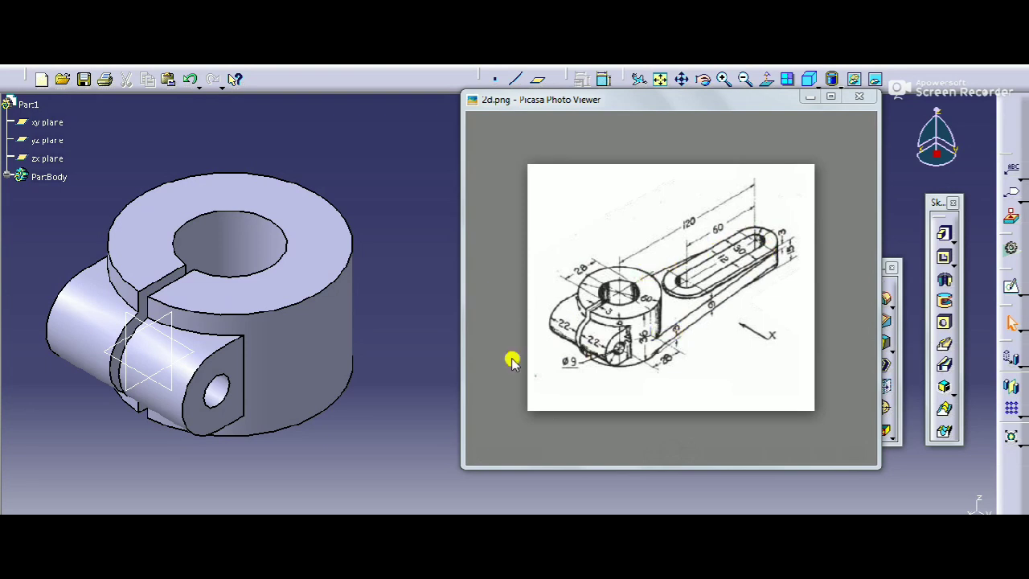
click(184, 348)
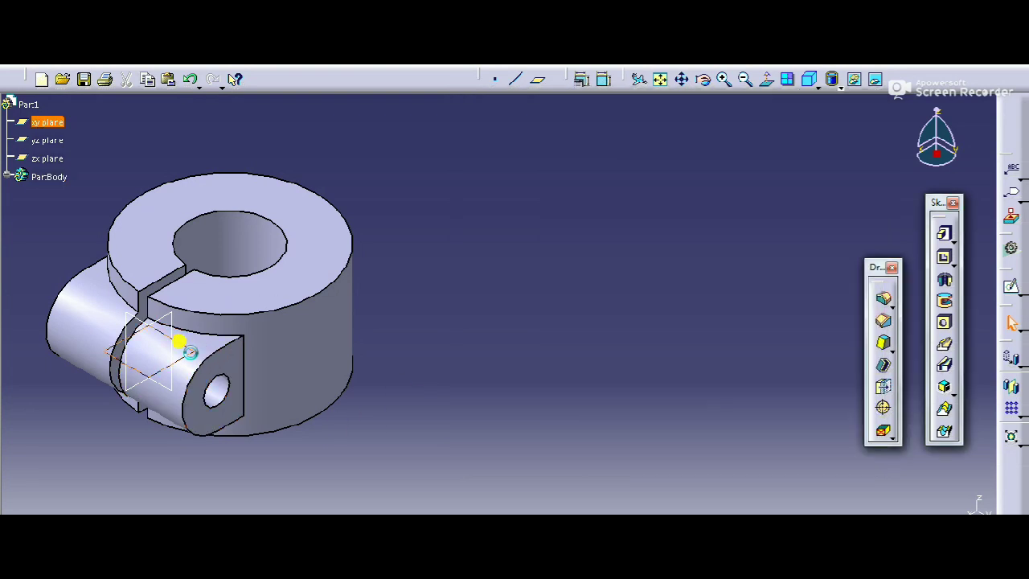
click(1009, 288)
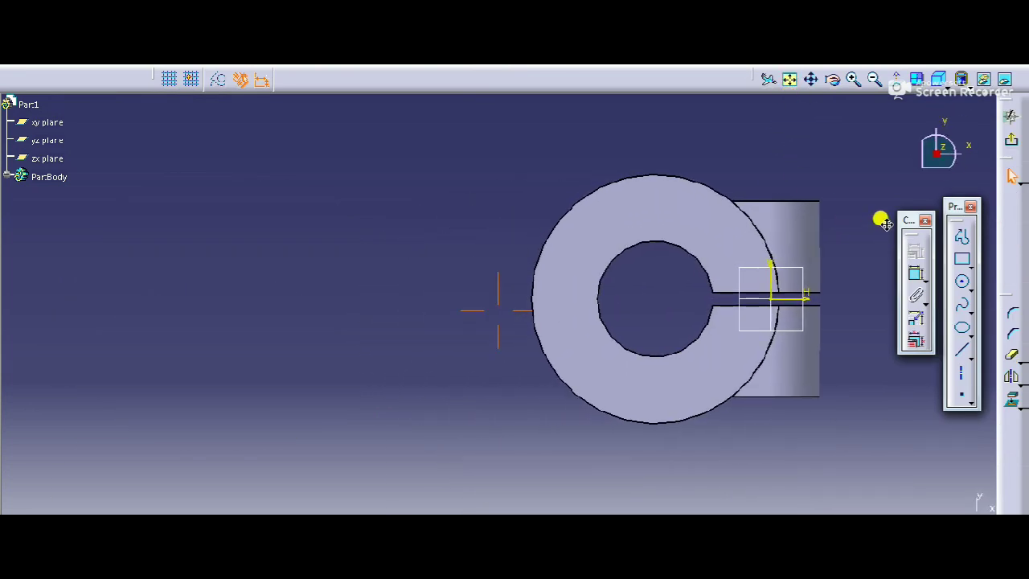
click(960, 352)
click(636, 137)
click(200, 220)
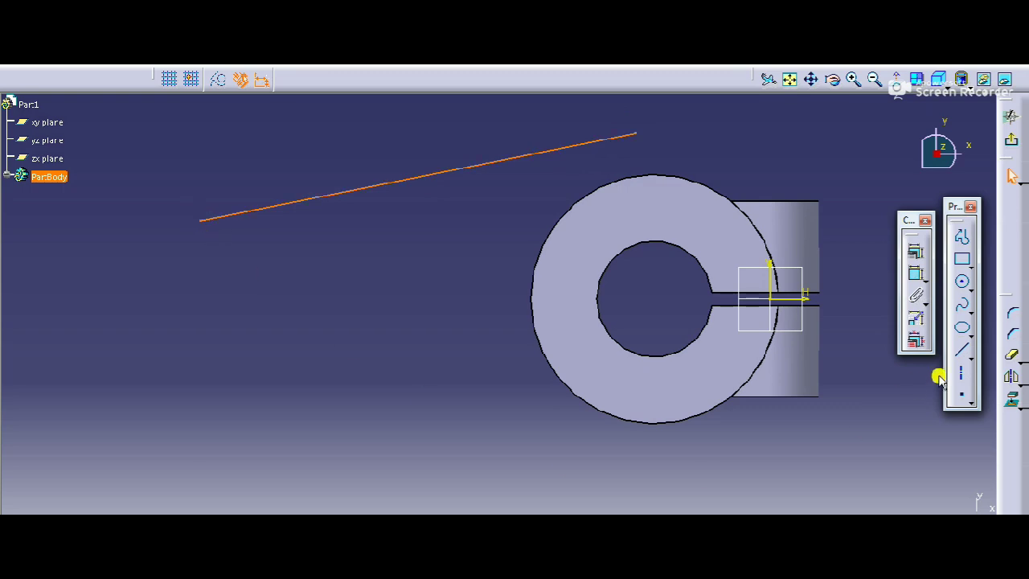
click(1012, 377)
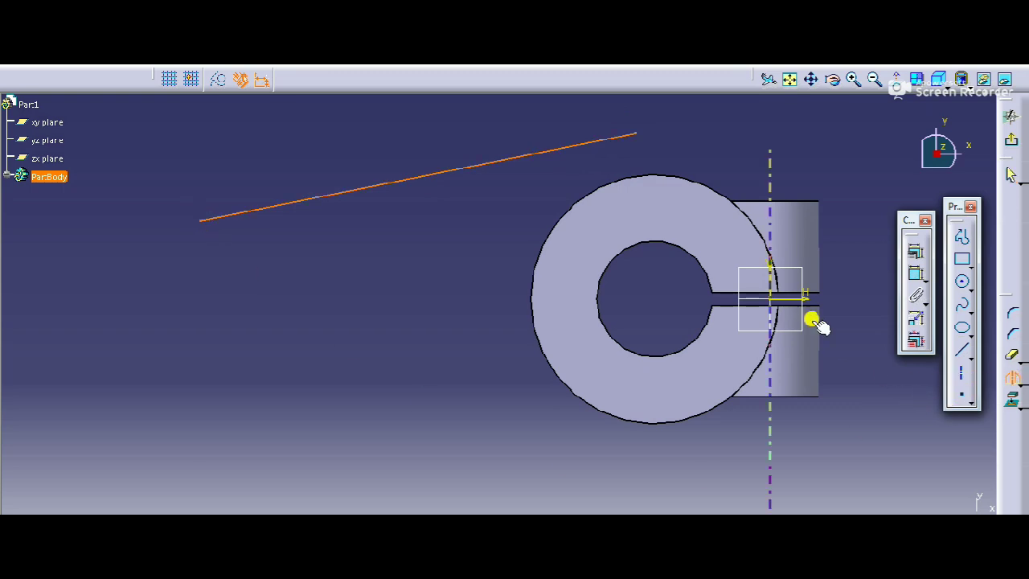
click(796, 299)
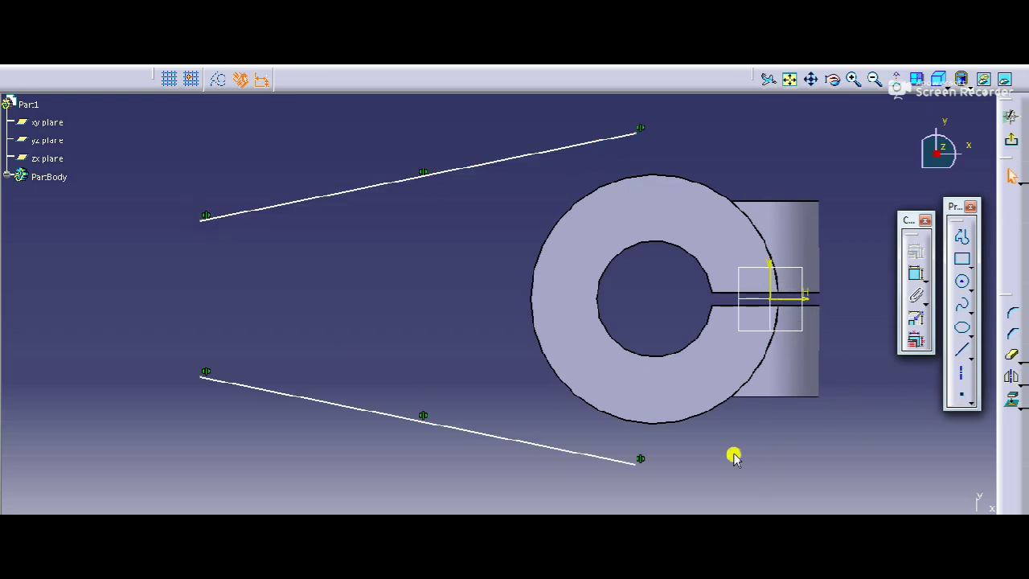
Constrain the lower slanted line tangent to the hub's outer circular edge.
click(917, 271)
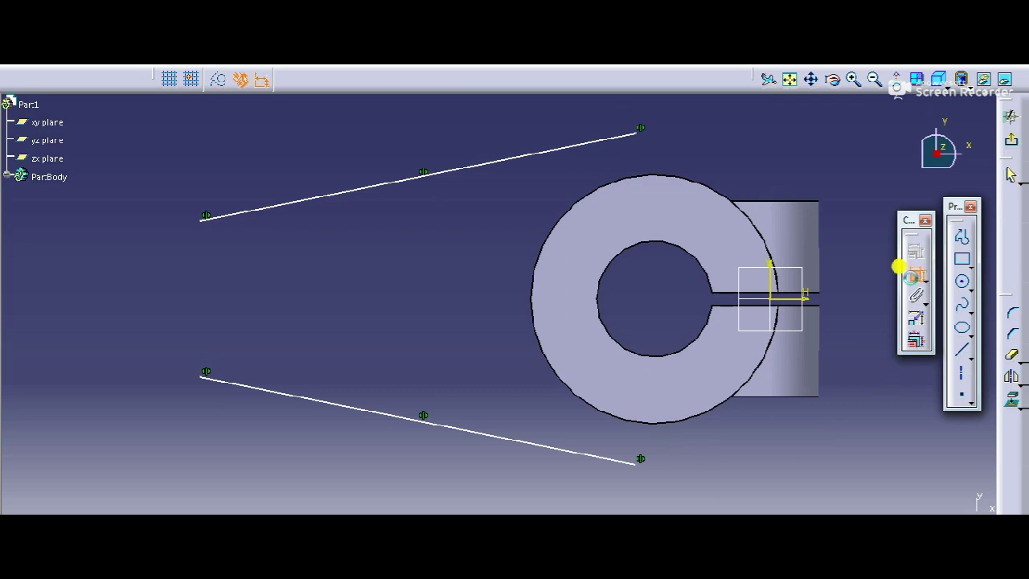
click(664, 423)
click(611, 459)
right_click(478, 298)
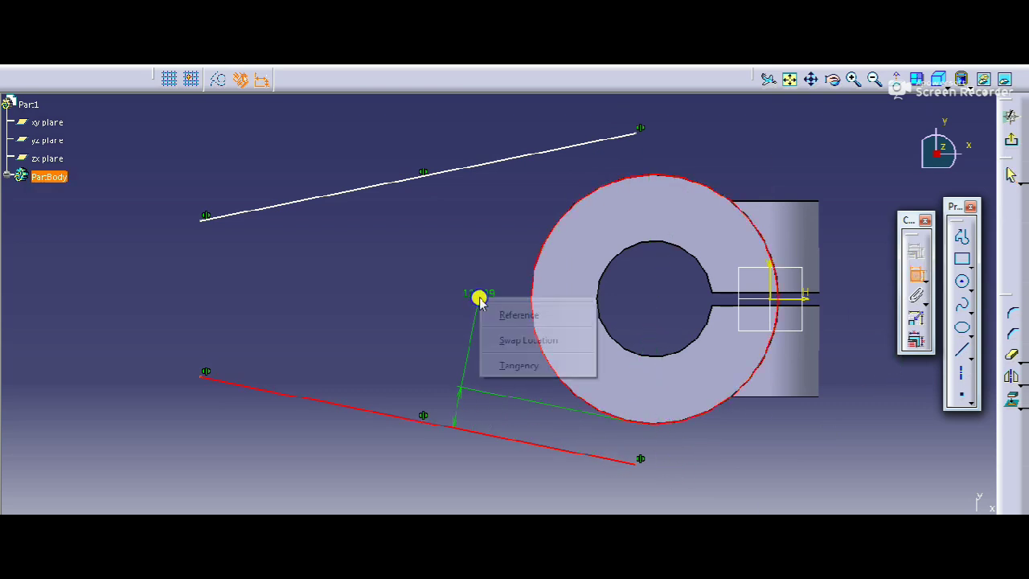
click(517, 367)
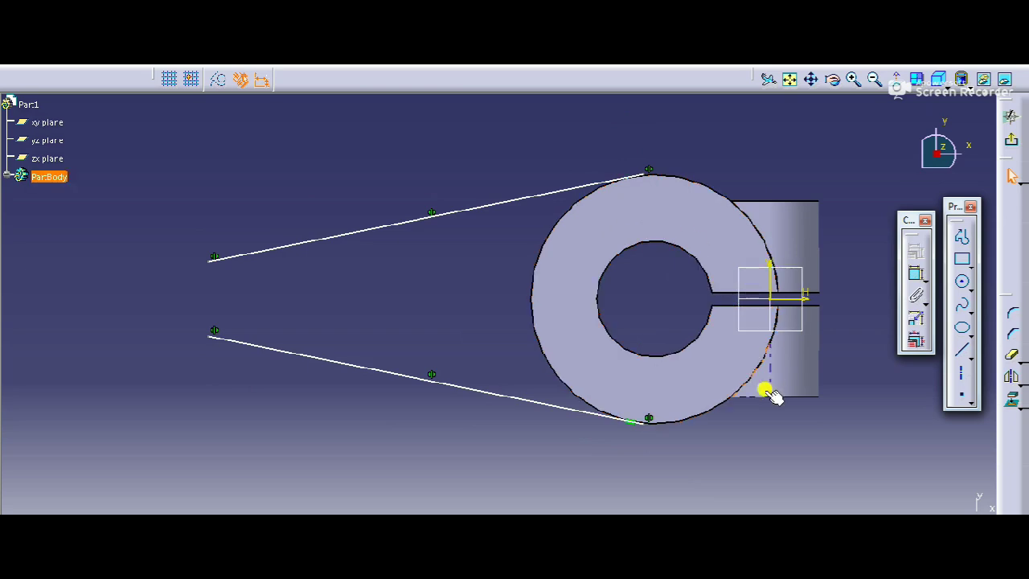
Check the reference drawing, then join the two lines' outer ends with a corner arc and set its radius to 15 mm.
click(362, 525)
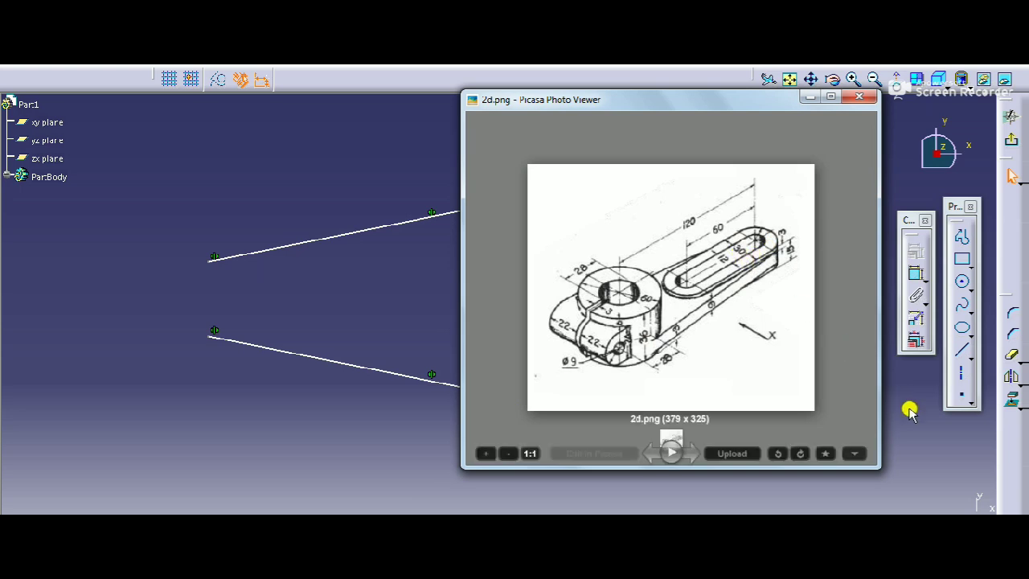
click(1012, 314)
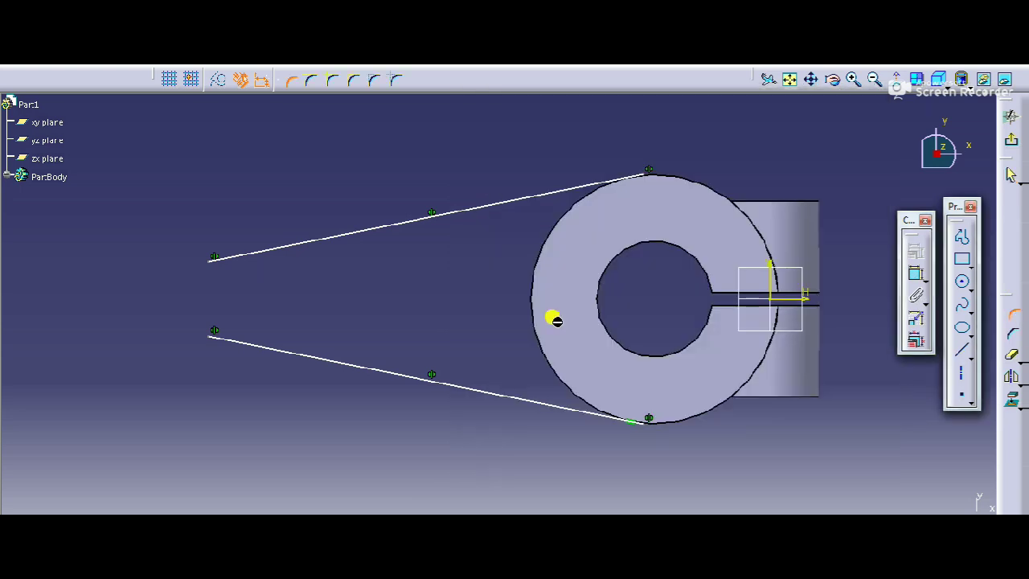
click(229, 256)
click(224, 337)
click(216, 314)
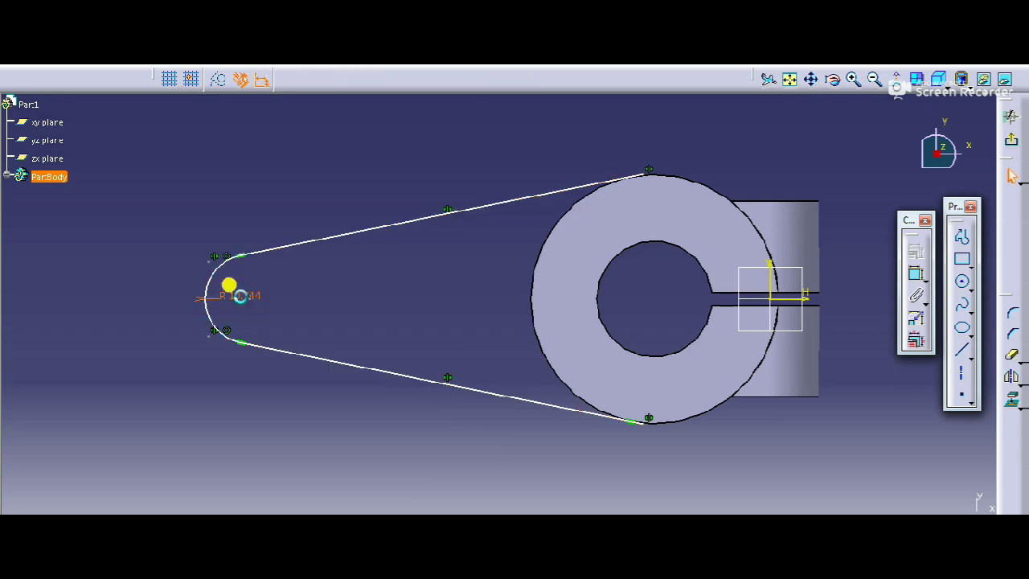
double_click(237, 298)
text(15)
key(Tab)
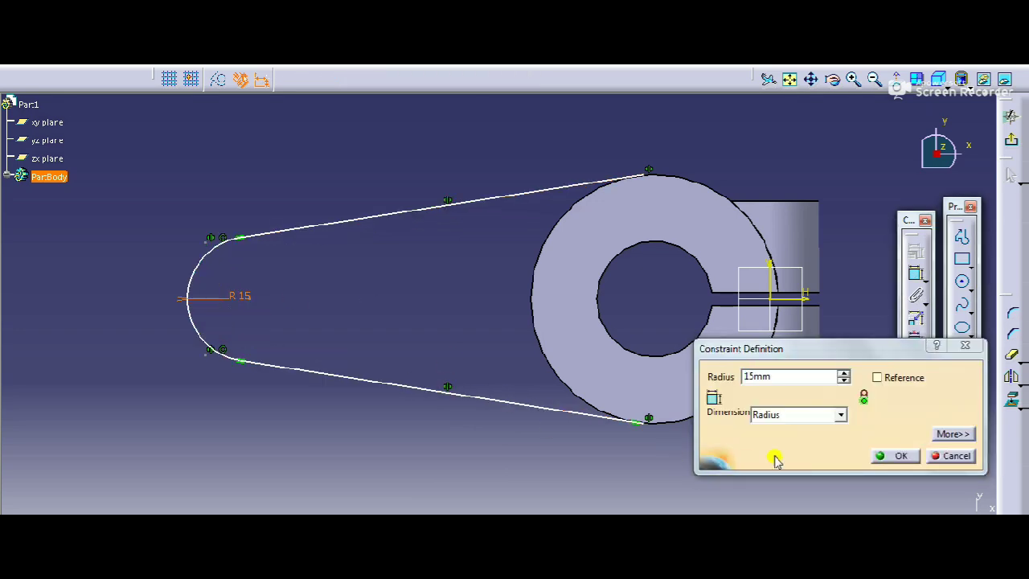
click(897, 456)
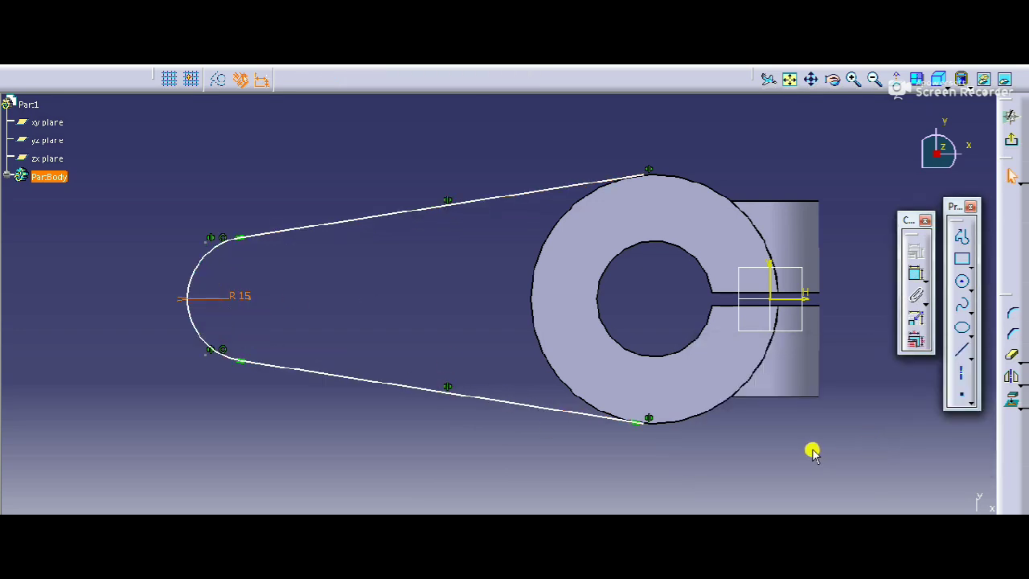
Dimension the distance between the end arc's centre and the hub's axis, setting it to 120 mm as in the reference drawing.
key(alt+Tab)
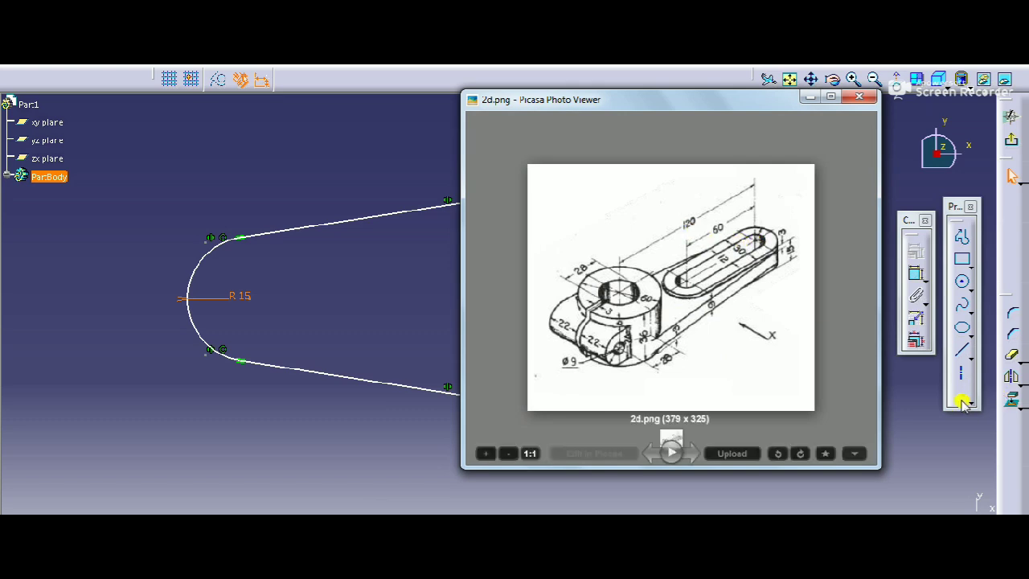
click(909, 283)
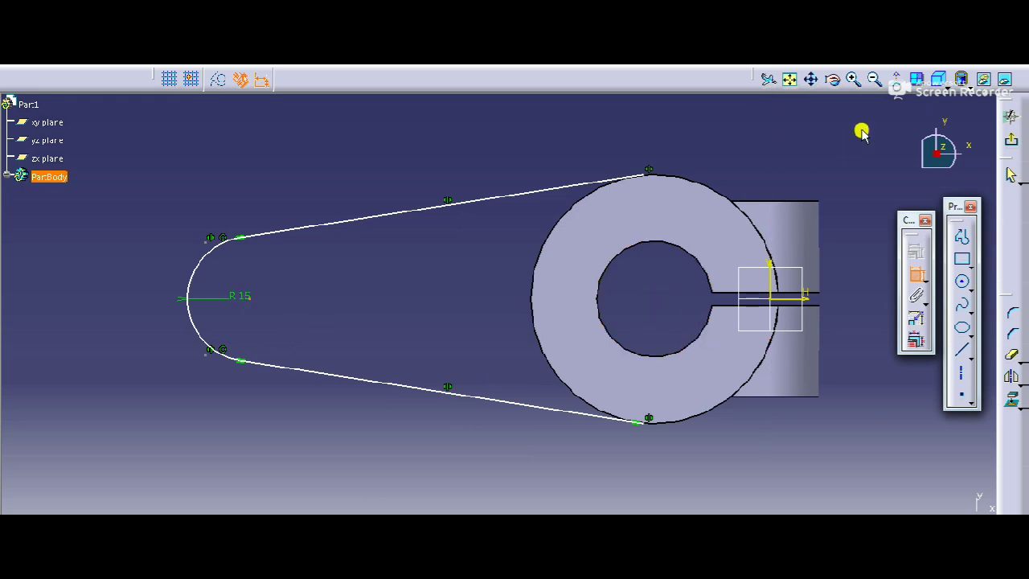
click(937, 80)
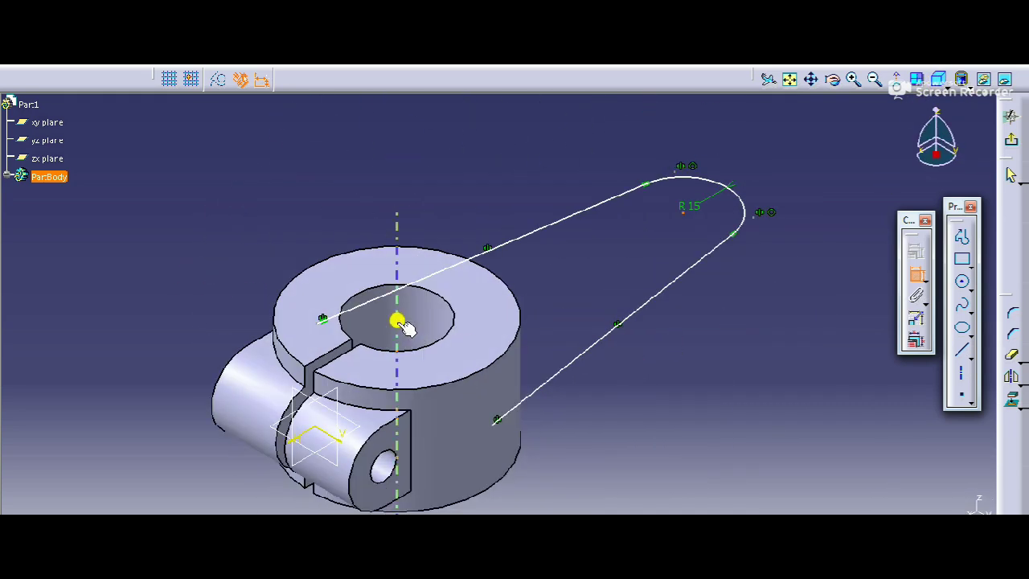
click(398, 323)
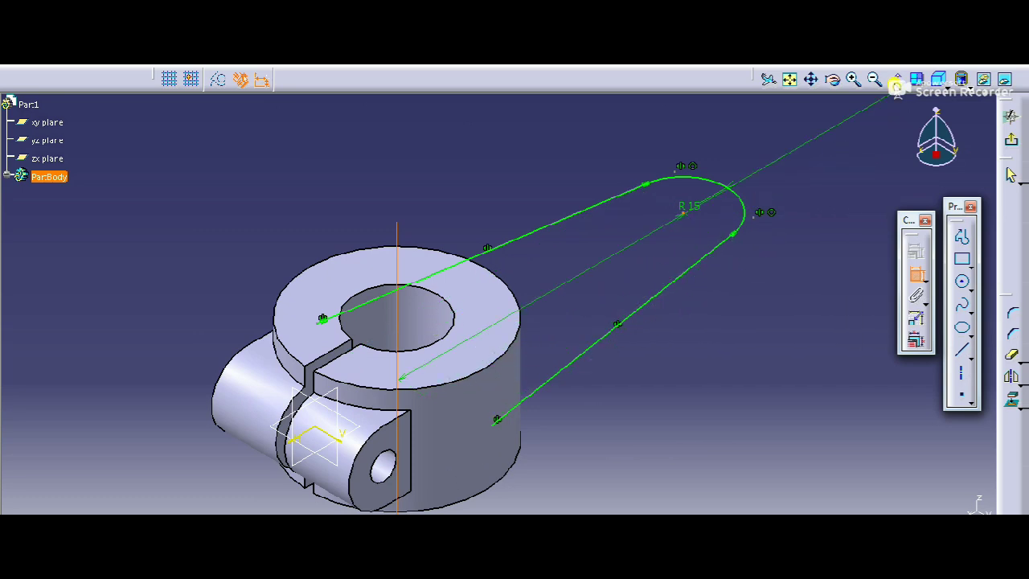
click(896, 80)
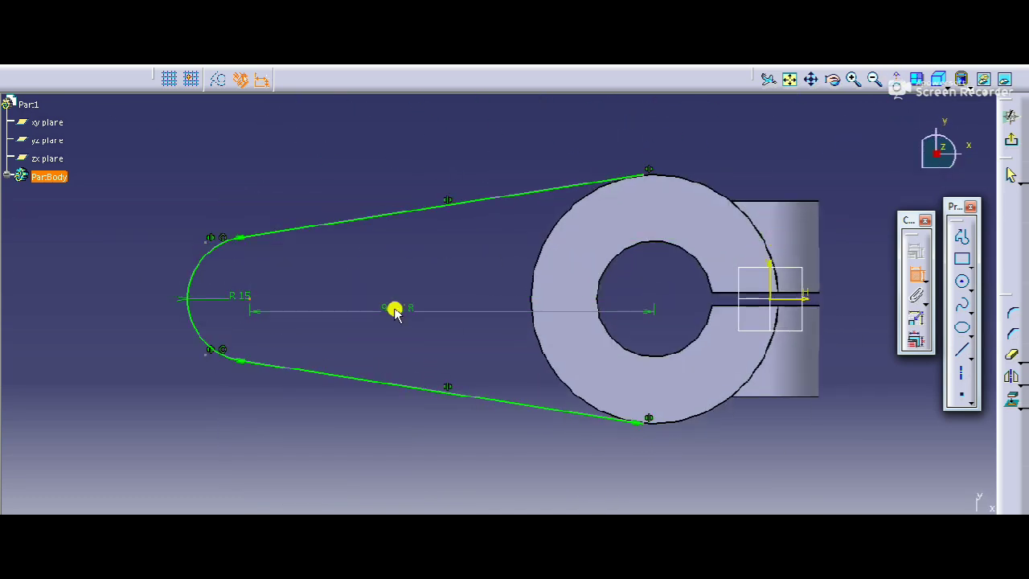
click(418, 144)
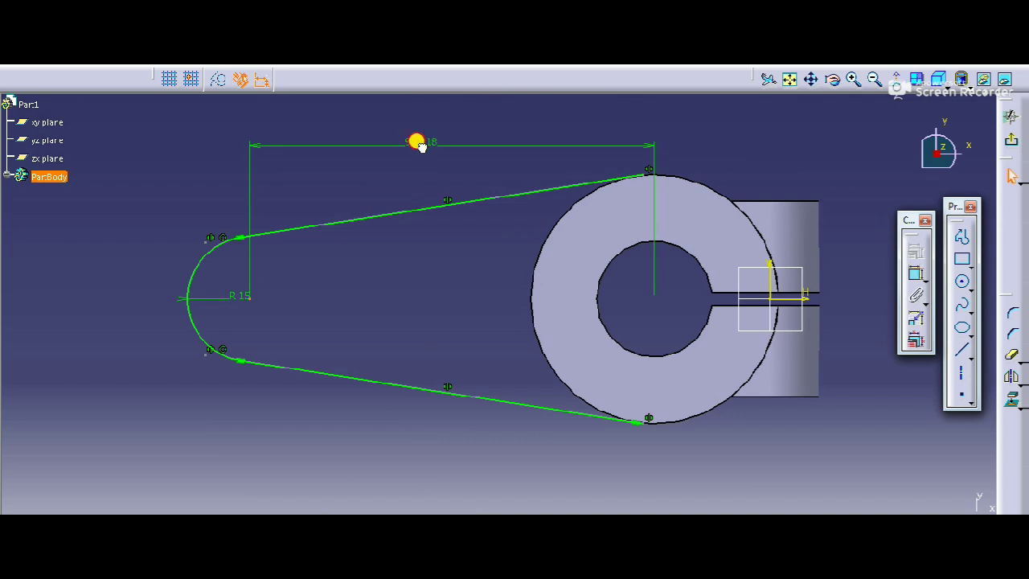
double_click(422, 145)
text(120)
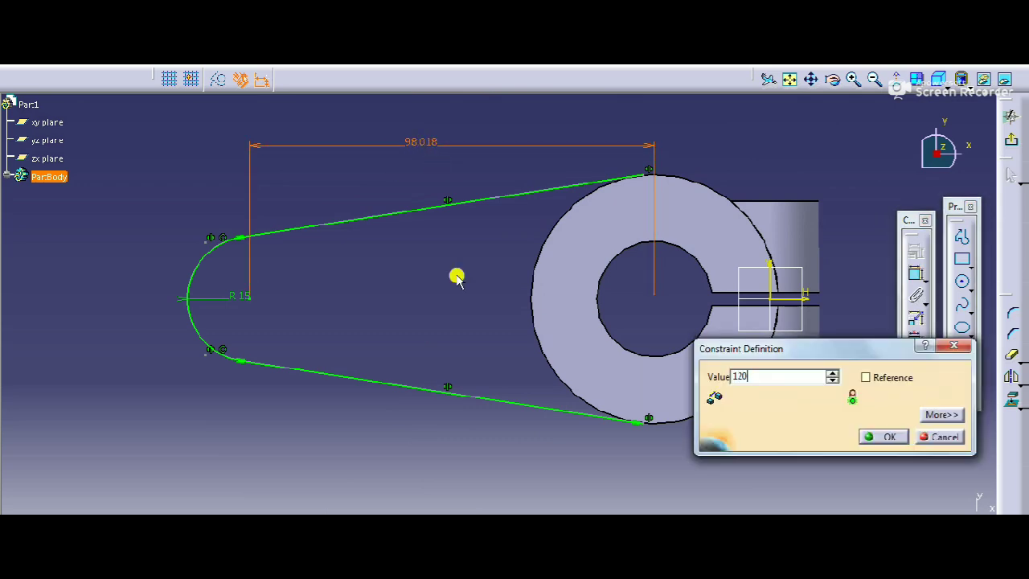
key(Return)
click(884, 436)
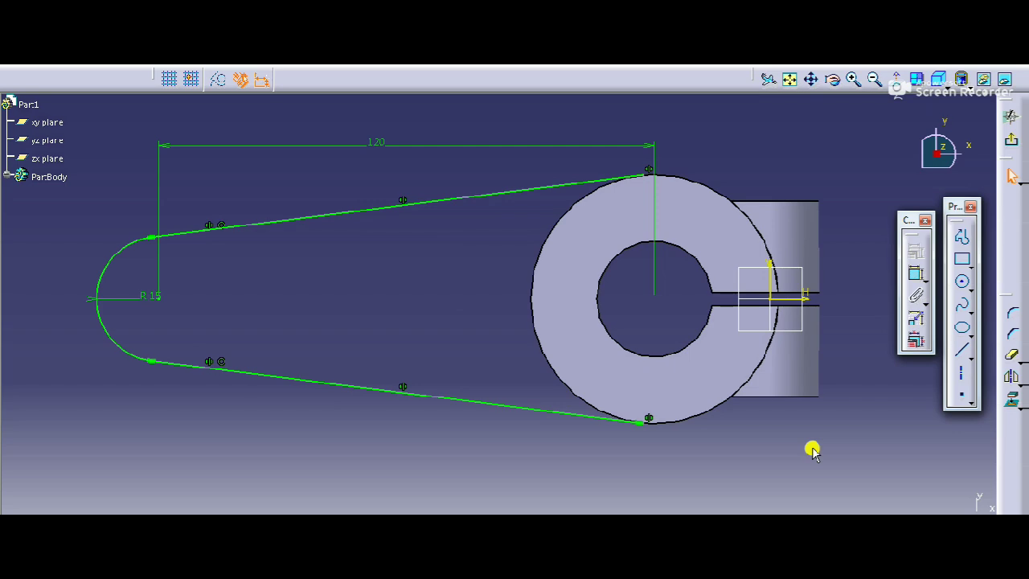
Constrain the upper line's inner endpoint coincident with the hub's outer circular edge.
click(915, 273)
click(643, 172)
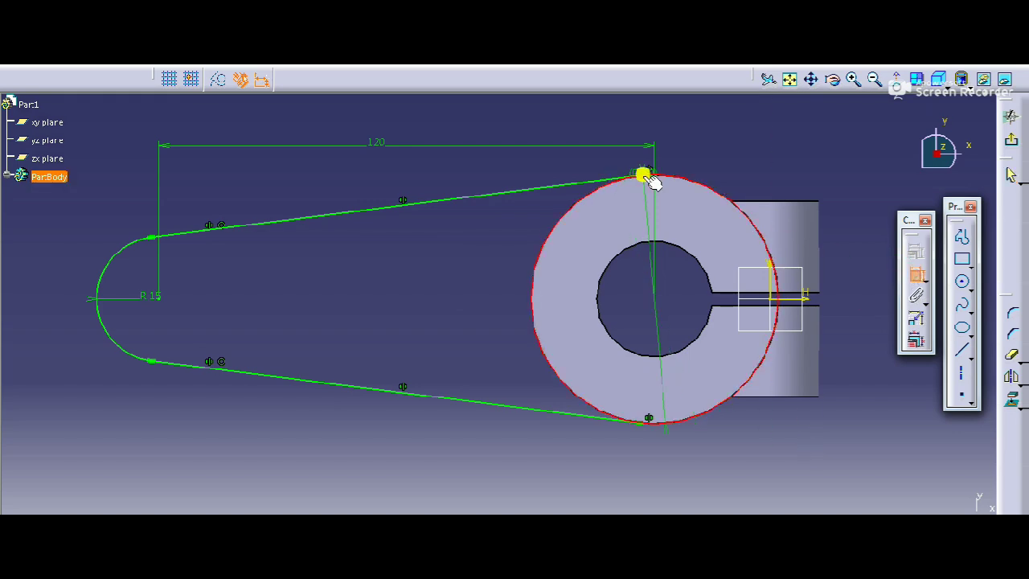
right_click(812, 135)
click(850, 261)
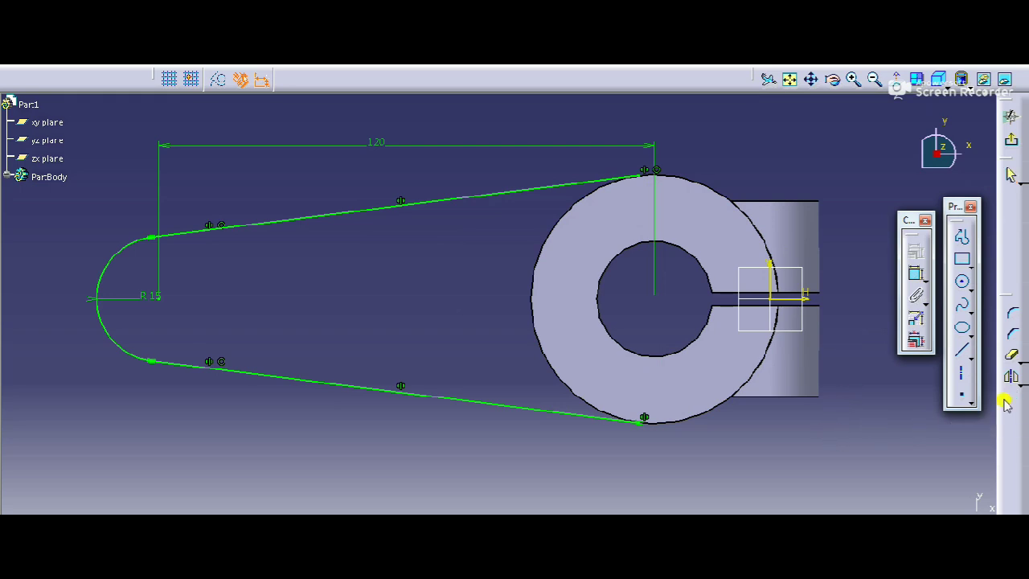
Project the hub's outer edge into the sketch and trim away its portion on the clamp lug side to close the arm profile.
click(684, 421)
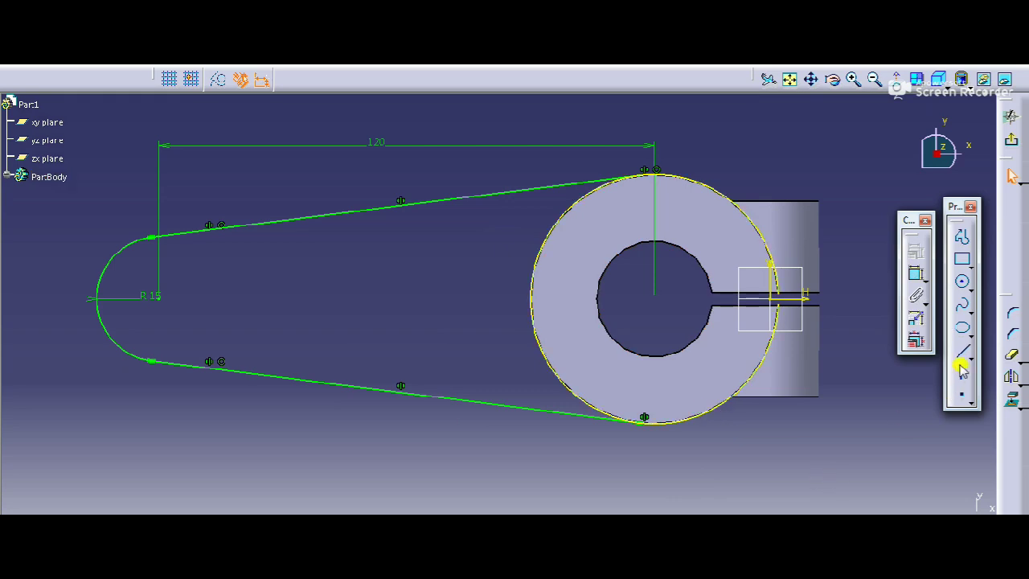
click(1011, 353)
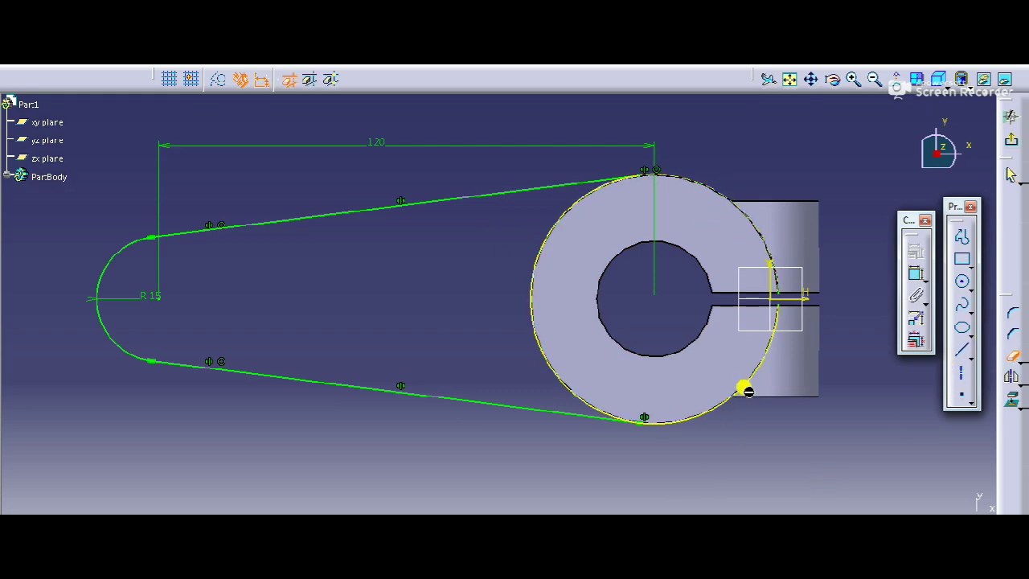
click(1012, 354)
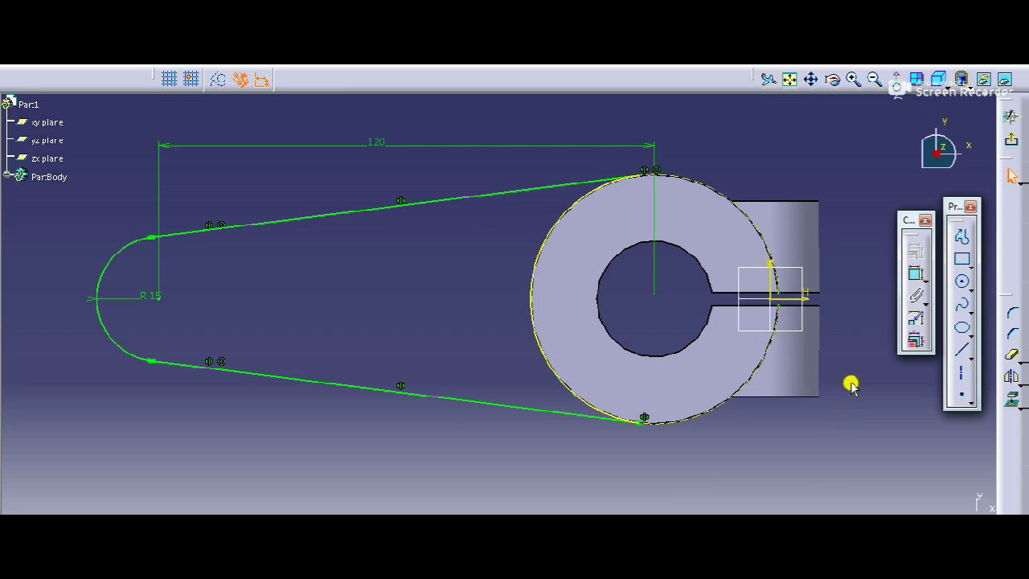
Finish the sketch, start a Pad of the arm profile and reverse its direction to extend downward.
click(1012, 145)
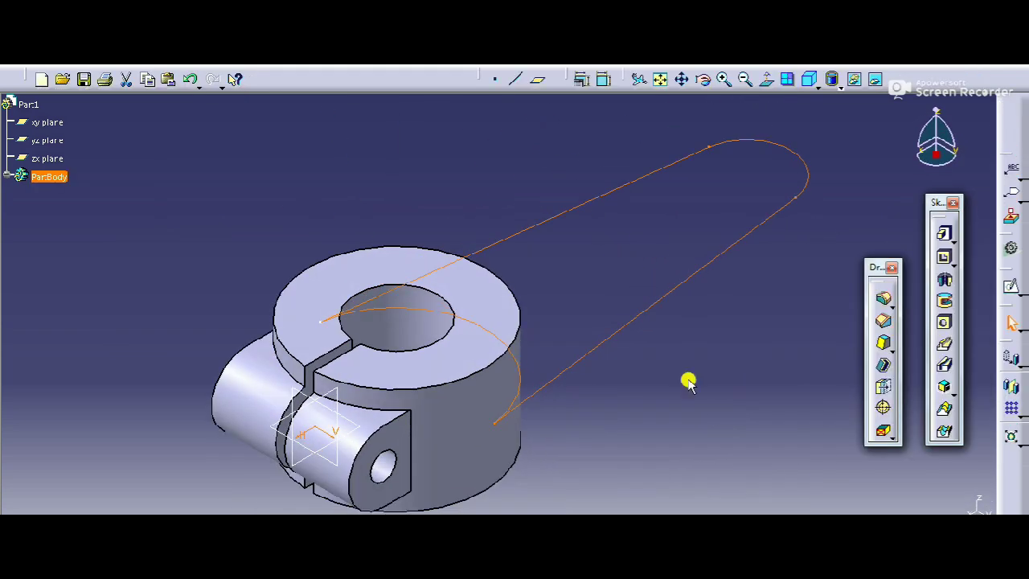
click(945, 234)
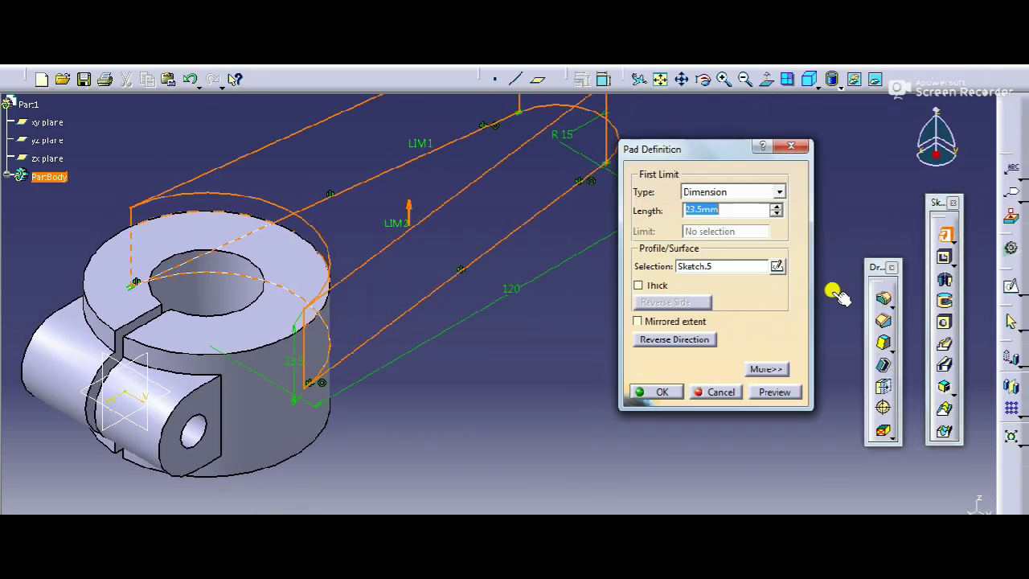
middle_drag(435, 390, 399, 374)
drag(694, 147, 820, 150)
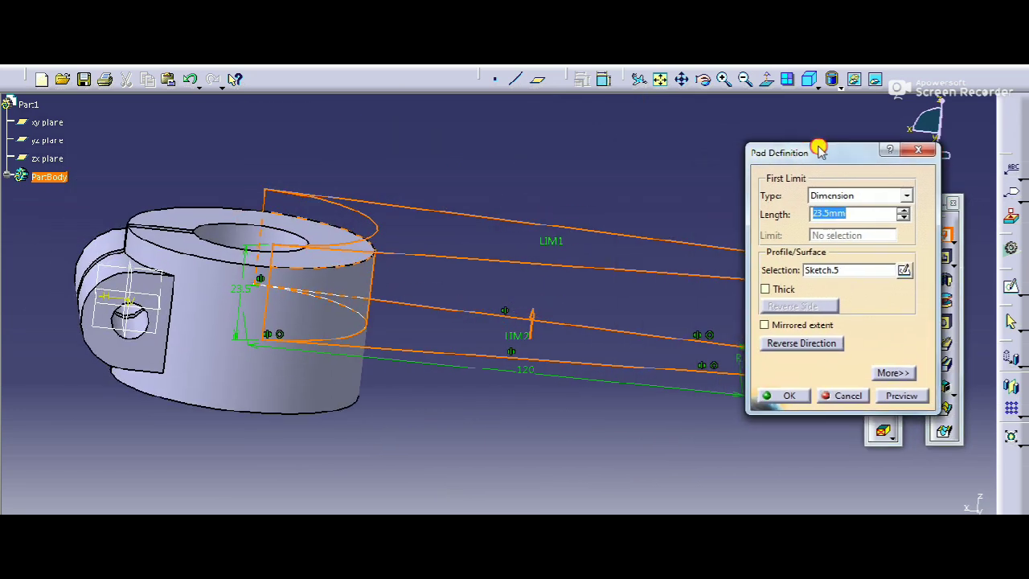
middle_drag(88, 415, 112, 470)
middle_drag(469, 464, 408, 393)
scroll(406, 389, down, 1)
click(788, 345)
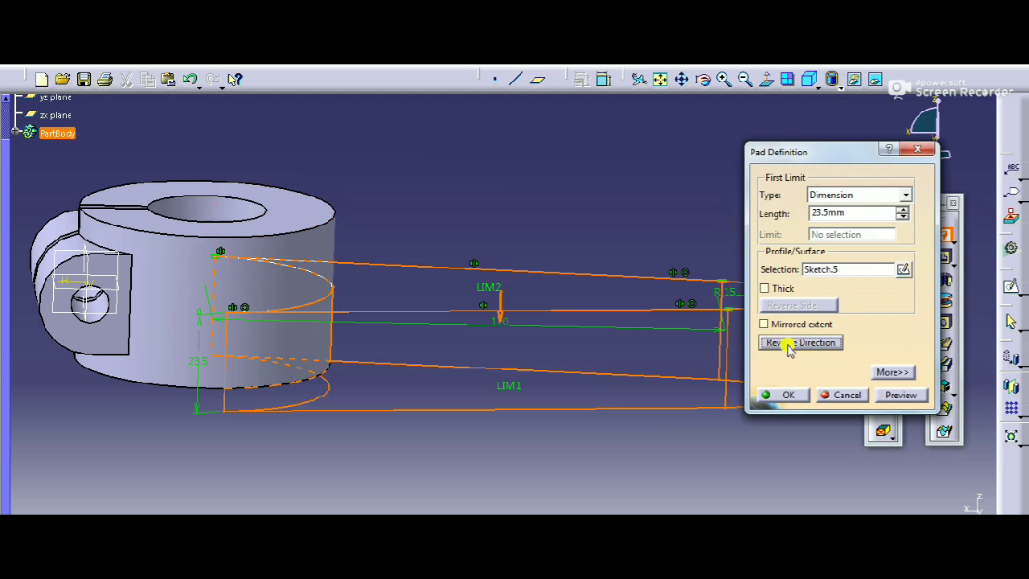
Check the reference drawing and set the arm pad's first limit length to 15 mm.
key(alt+Tab)
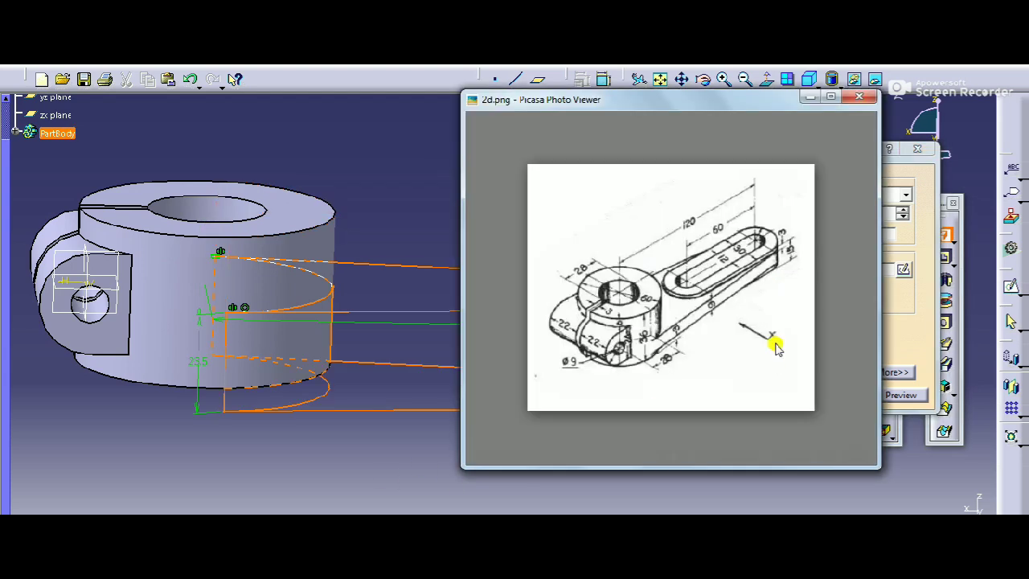
click(382, 447)
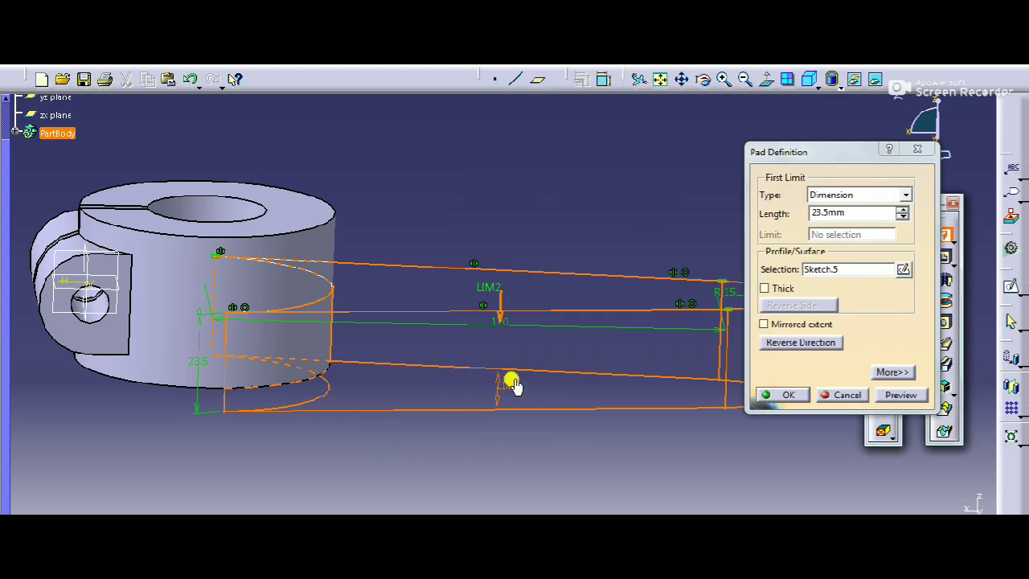
double_click(860, 213)
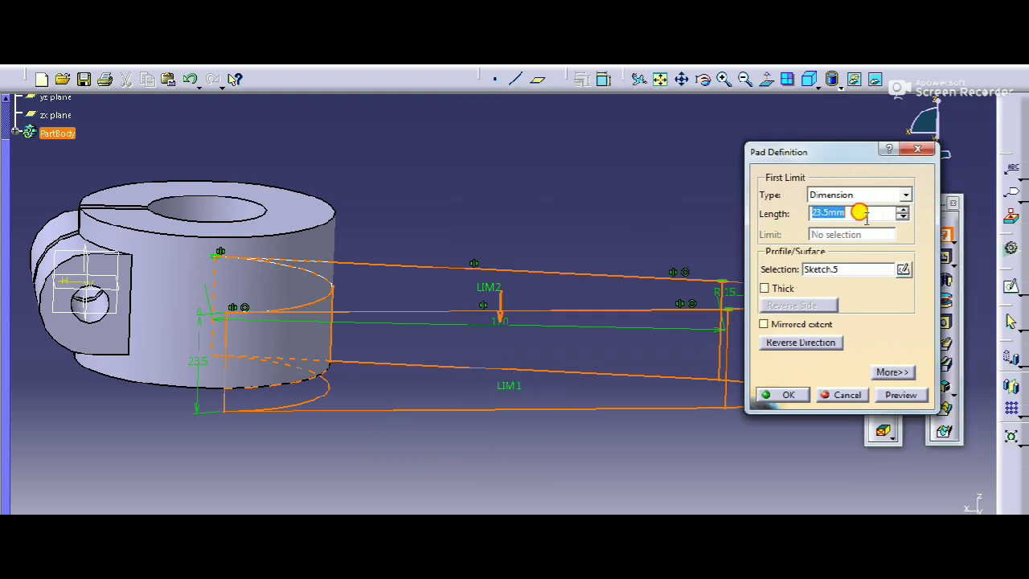
text(15)
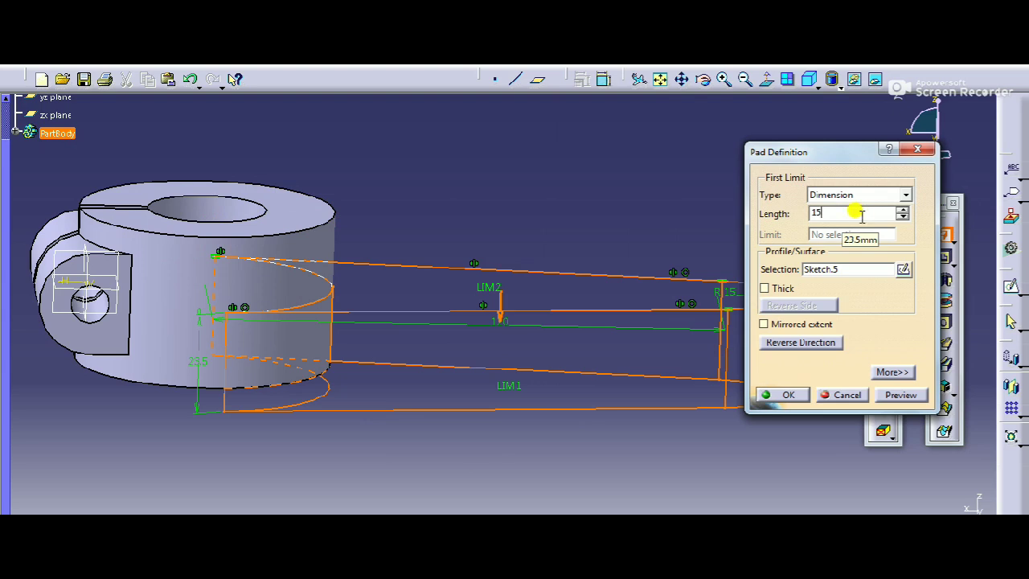
key(Return)
Offset the start of the arm pad with a second limit of -6 mm and create the pad.
click(892, 373)
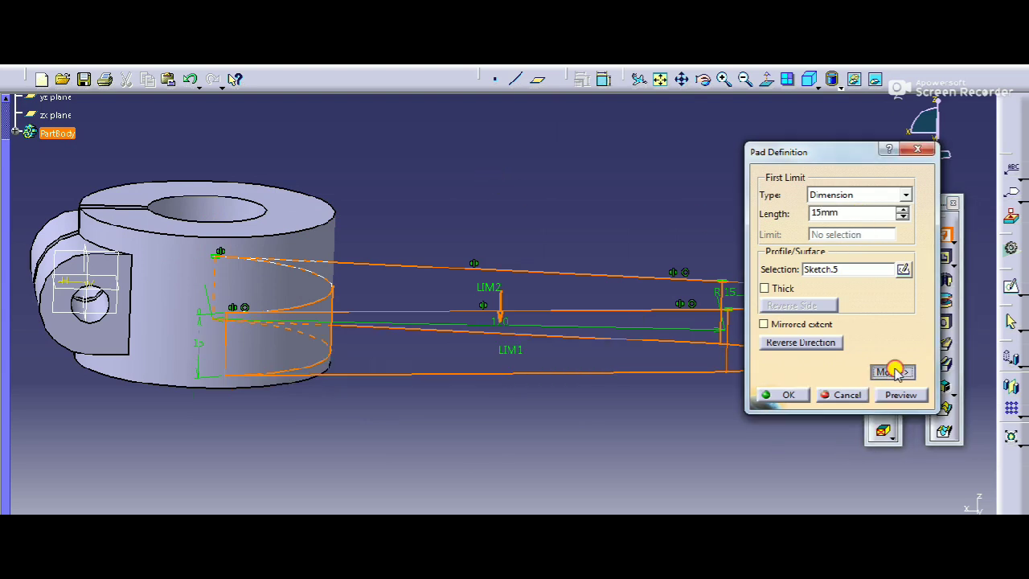
drag(845, 164, 787, 141)
double_click(906, 203)
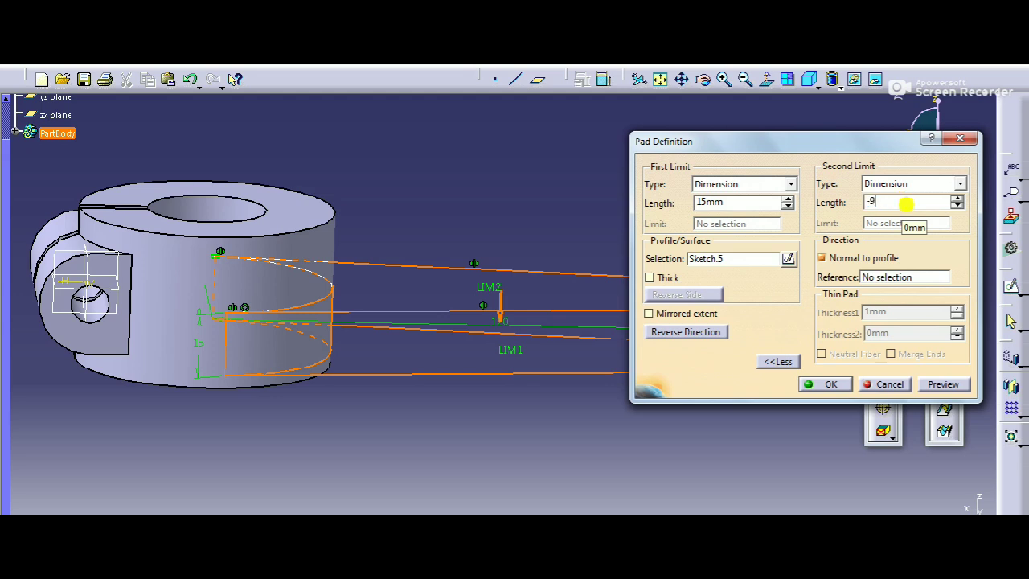
text(-6)
key(Return)
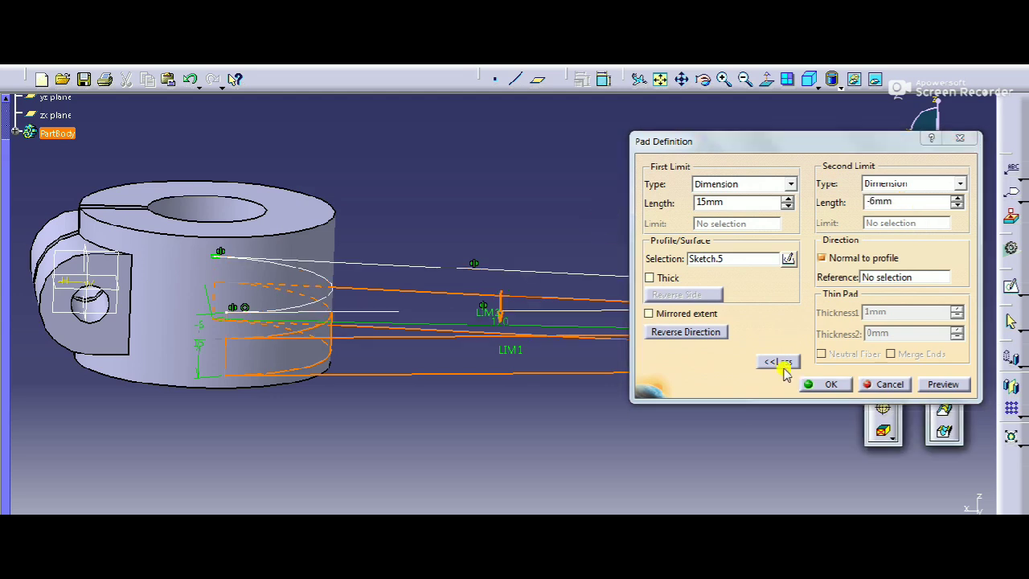
click(823, 381)
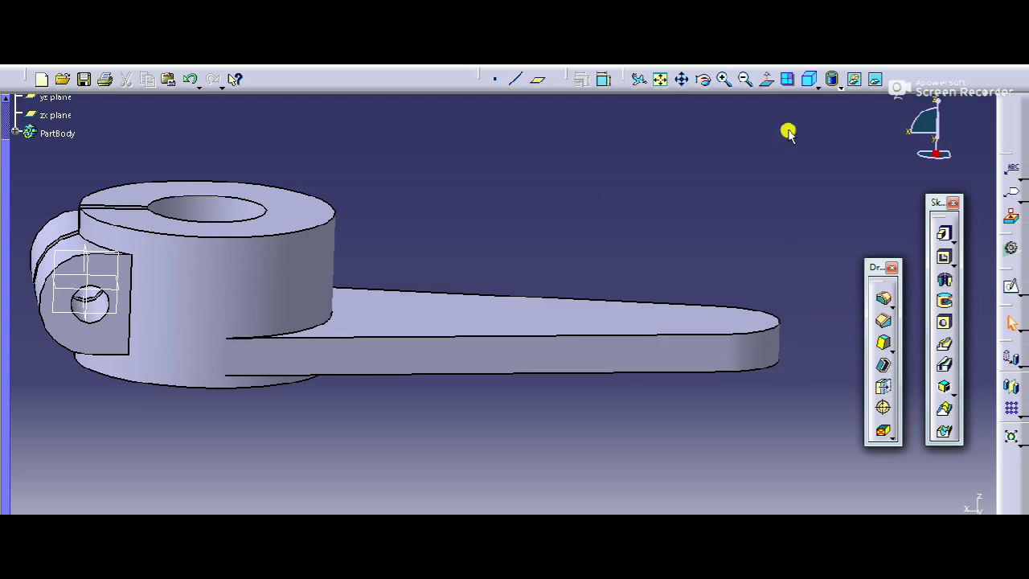
Sketch a horizontal elongated hole profile on the xy plane along the arm's centreline near its rounded end, with a radius of about 8.7 mm.
click(809, 81)
middle_drag(573, 376, 670, 347)
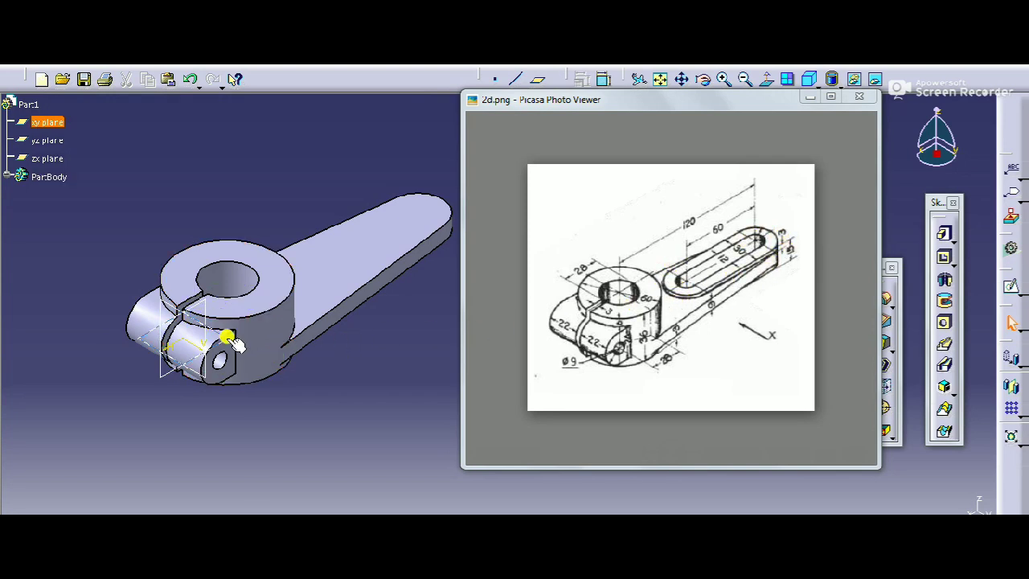
click(216, 333)
click(1012, 287)
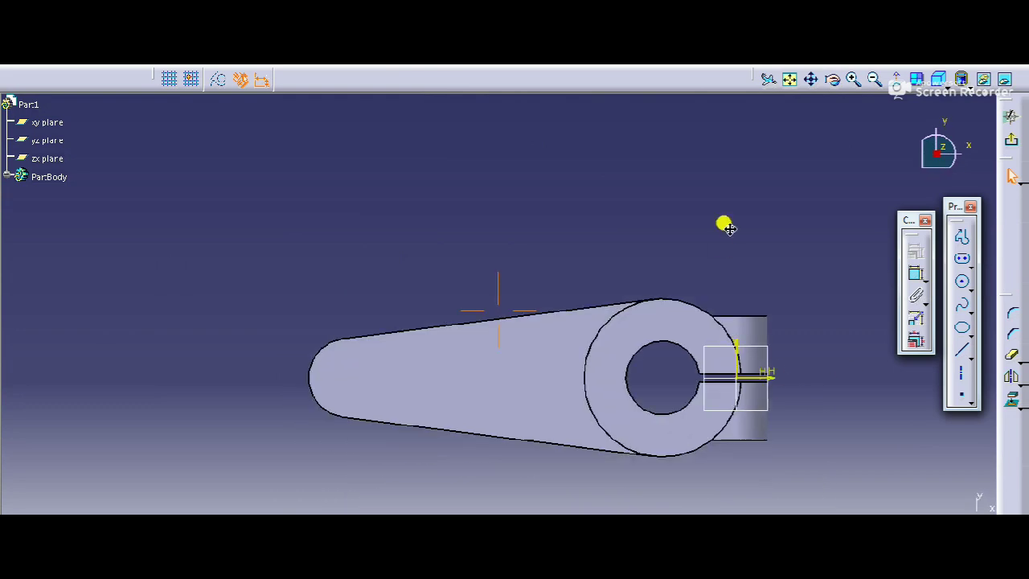
click(963, 260)
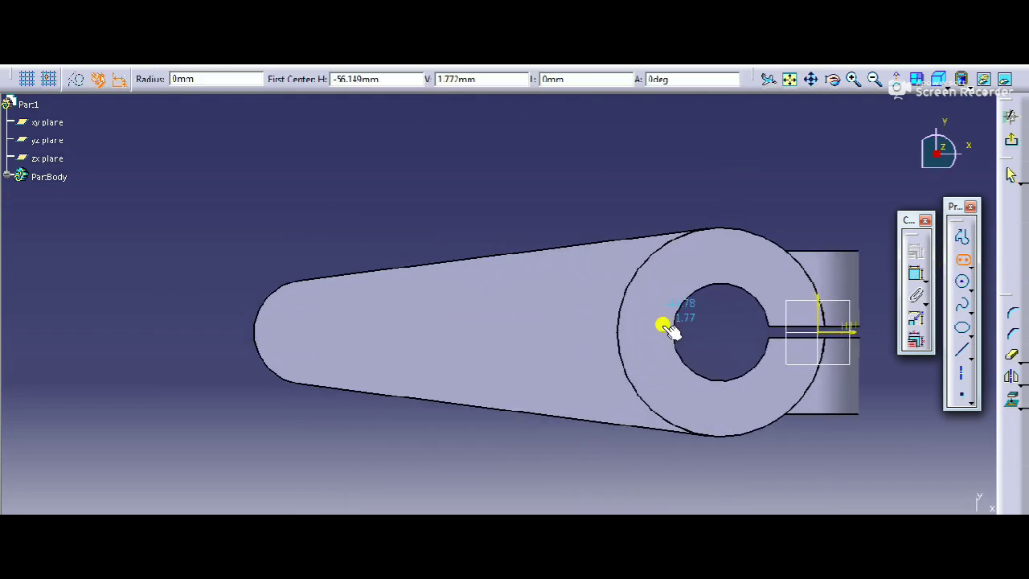
click(320, 332)
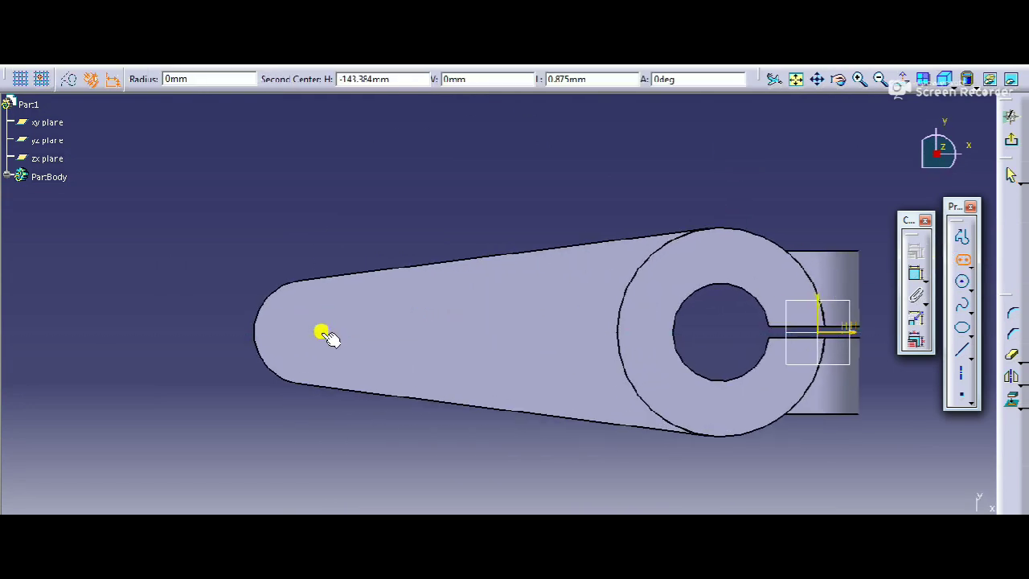
click(479, 332)
click(482, 298)
drag(310, 316, 304, 210)
Check the reference drawing and set the elongated profile's radius to 15 mm.
key(alt+Tab)
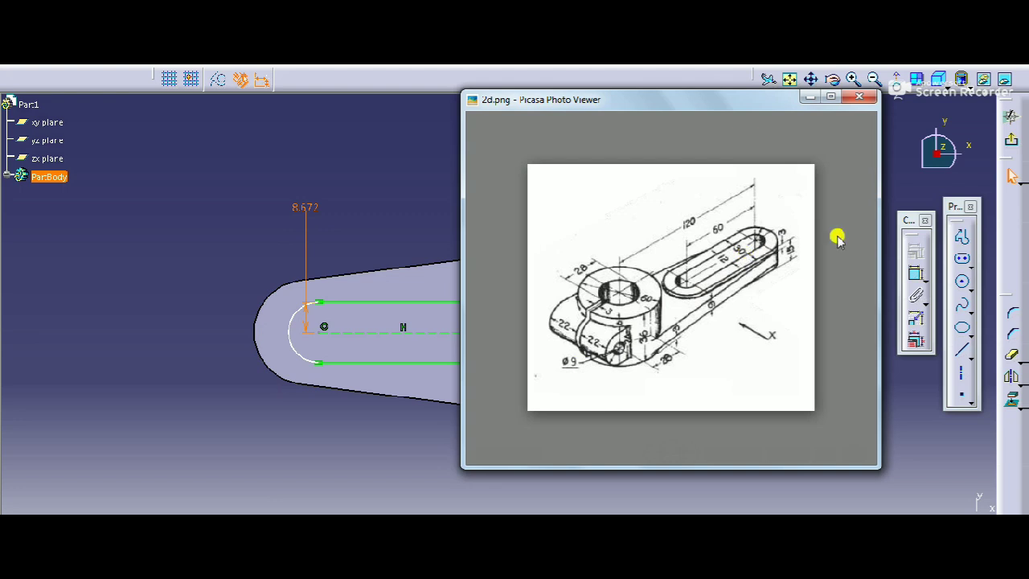
click(305, 205)
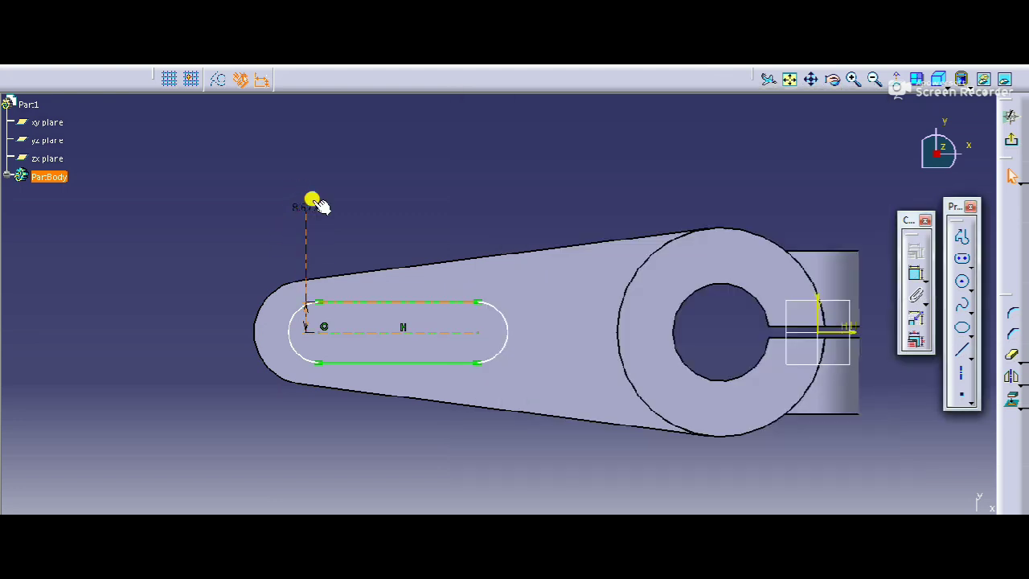
double_click(310, 207)
text(15)
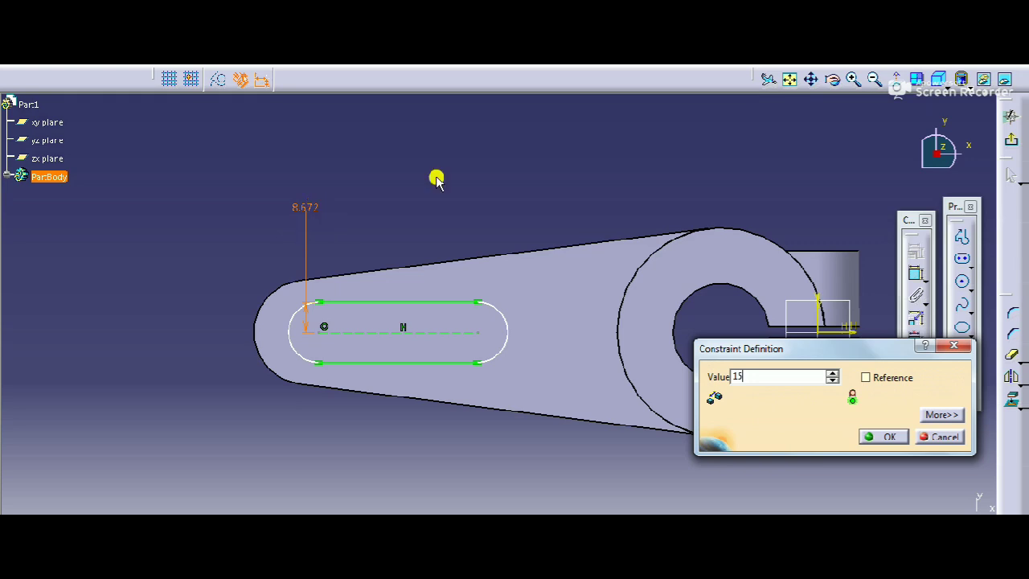
key(Return)
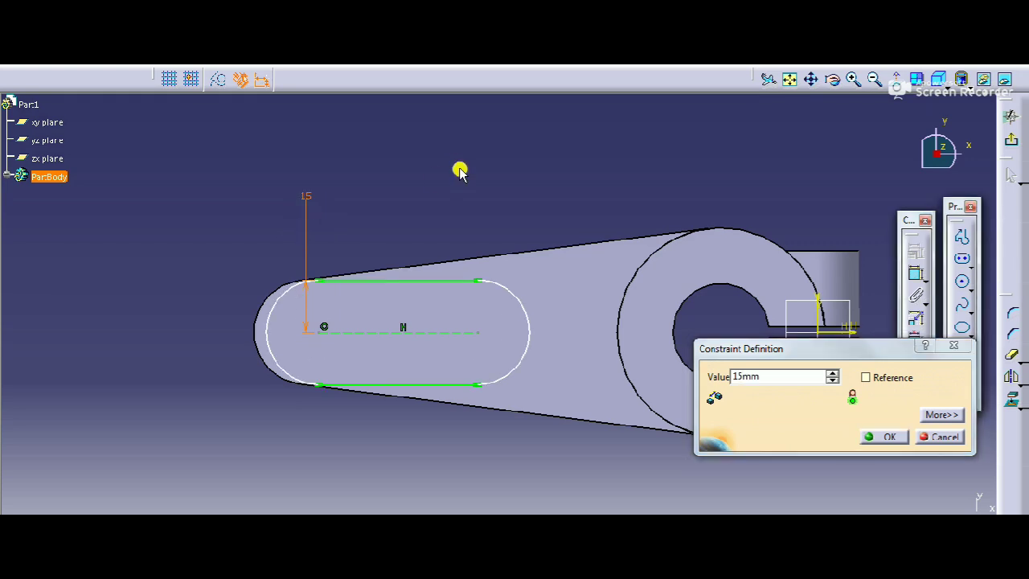
click(881, 435)
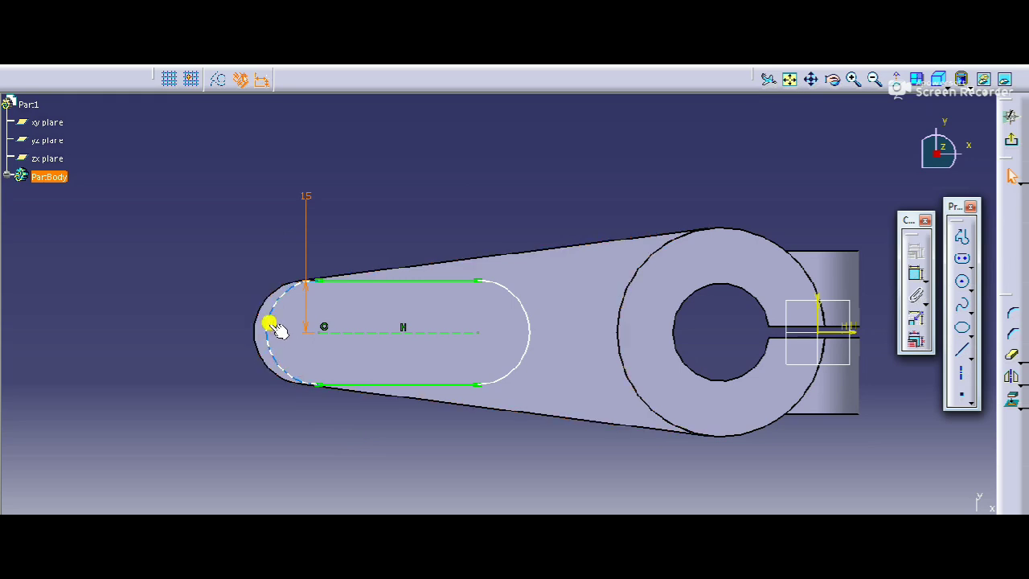
click(913, 274)
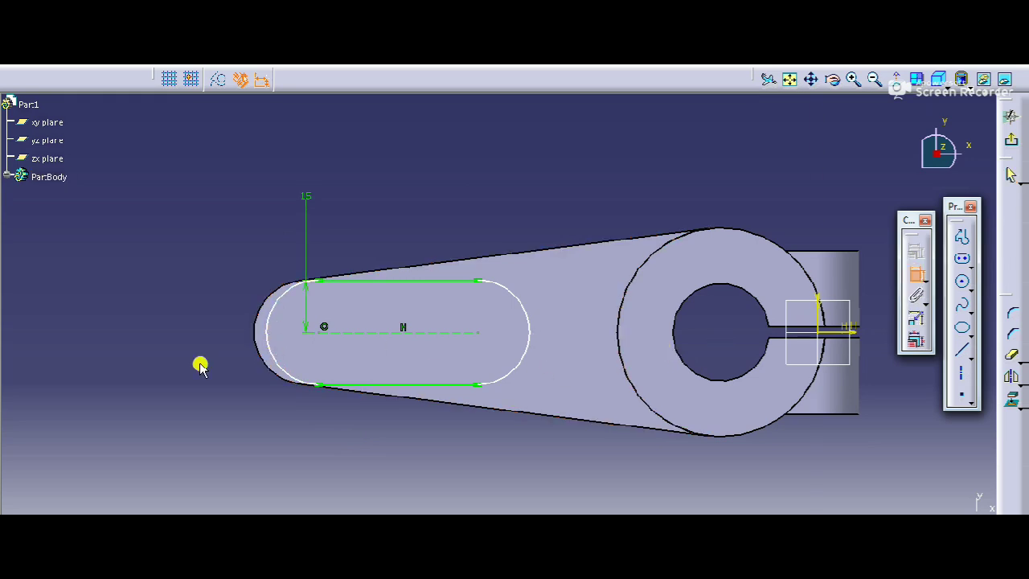
click(319, 331)
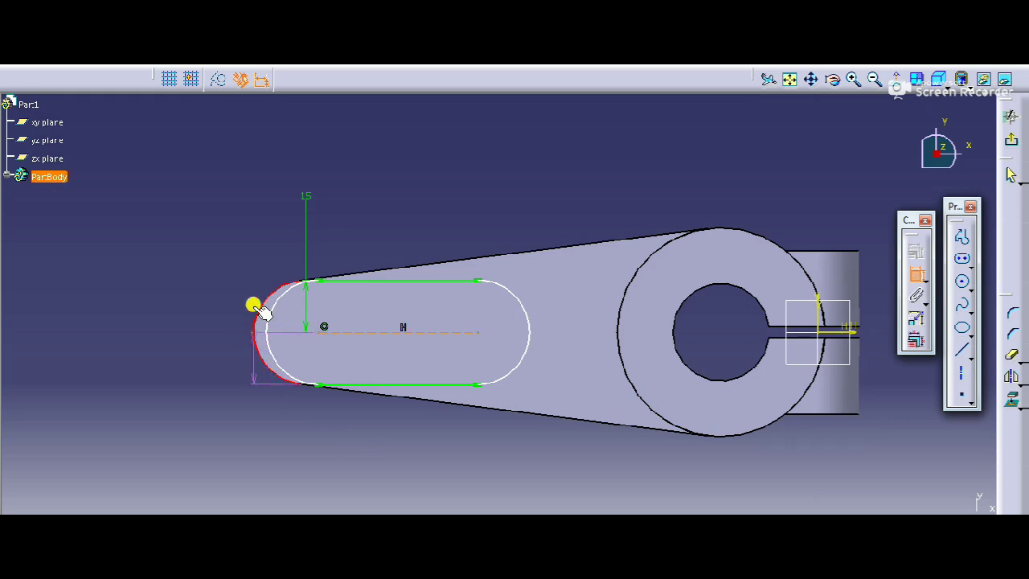
key(Escape)
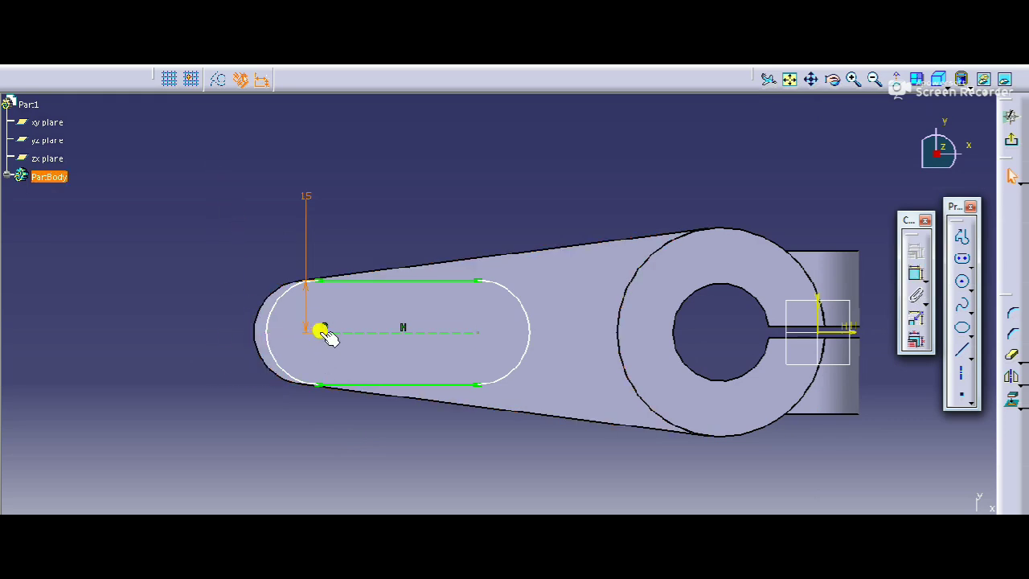
Constrain the elongated profile's outer end centre to coincide with the centre of the arm's rounded end.
click(916, 274)
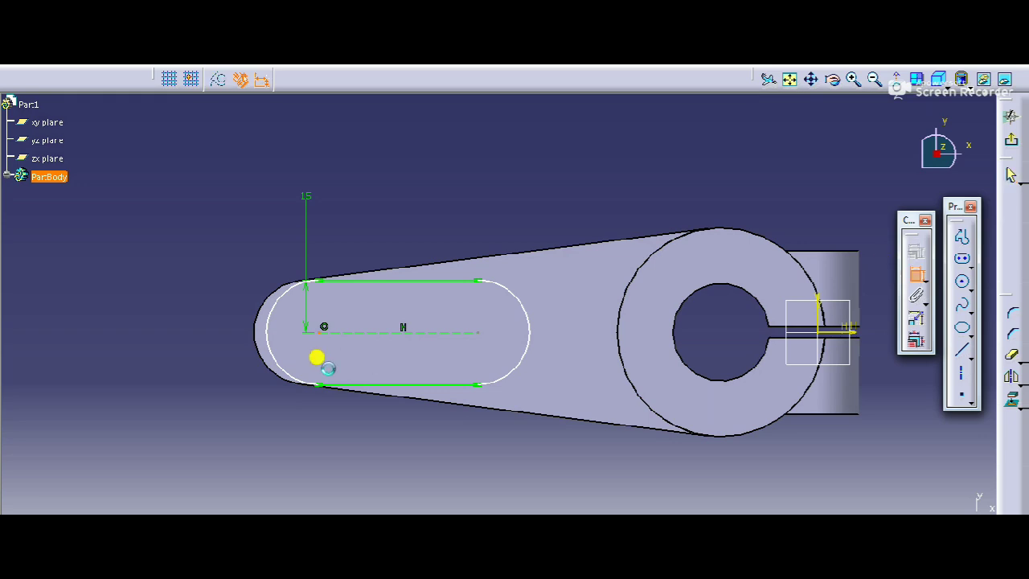
click(255, 316)
right_click(214, 196)
click(291, 309)
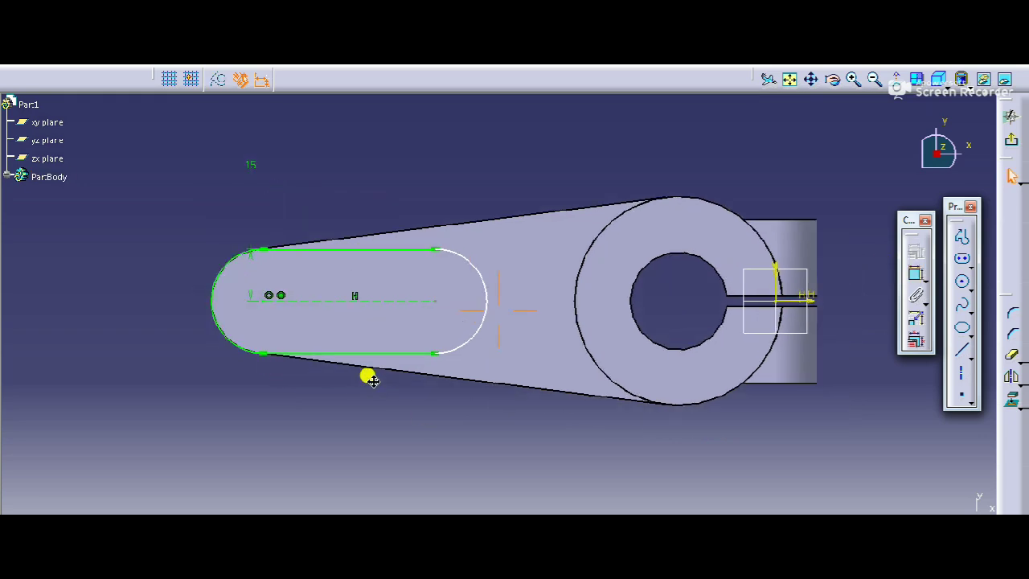
Dimension the elongated profile's centre-to-centre length and set it to 60 mm.
middle_drag(373, 381, 369, 337)
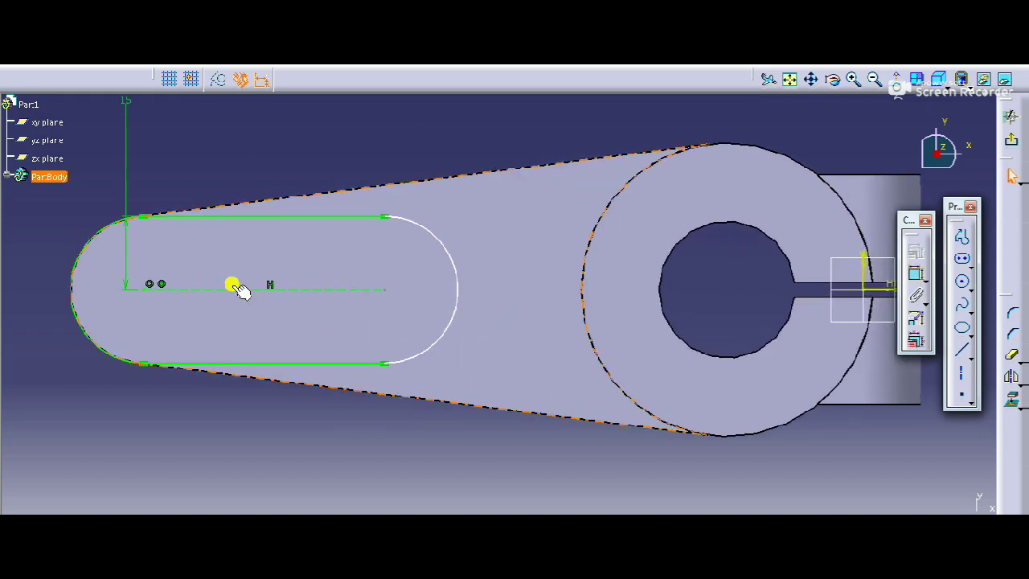
click(916, 275)
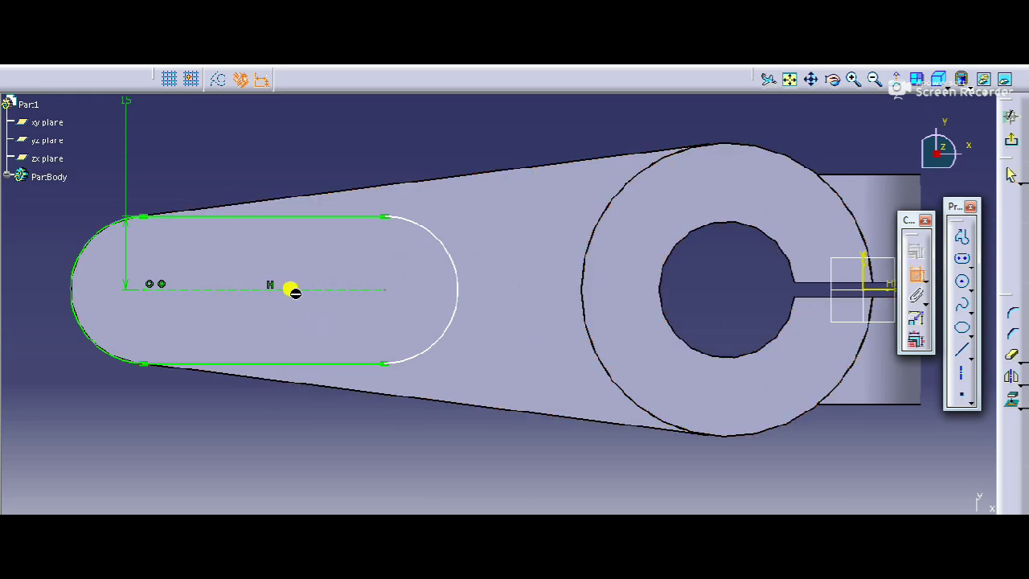
click(302, 290)
click(280, 147)
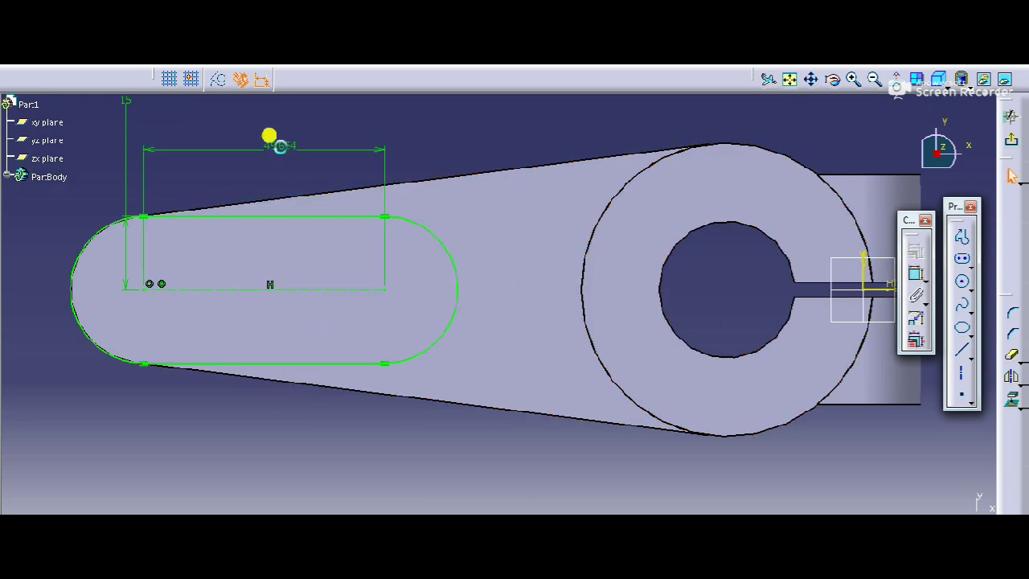
double_click(279, 146)
text(60mm)
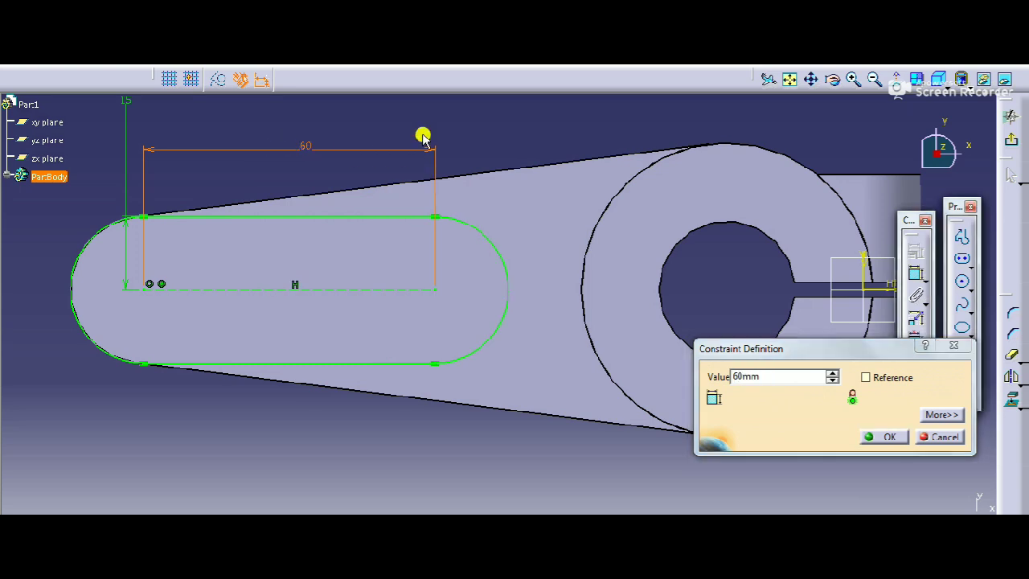
click(882, 437)
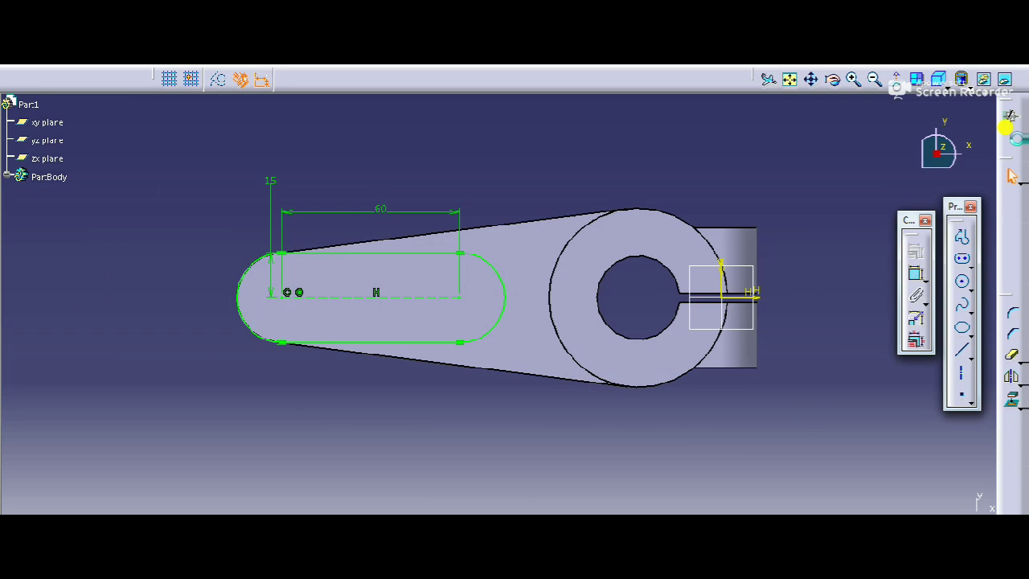
Finish the sketch, start a Pad of the elongated profile and reverse its direction to extend downward.
click(1010, 119)
middle_drag(692, 475, 453, 393)
middle_drag(609, 186, 336, 369)
click(946, 234)
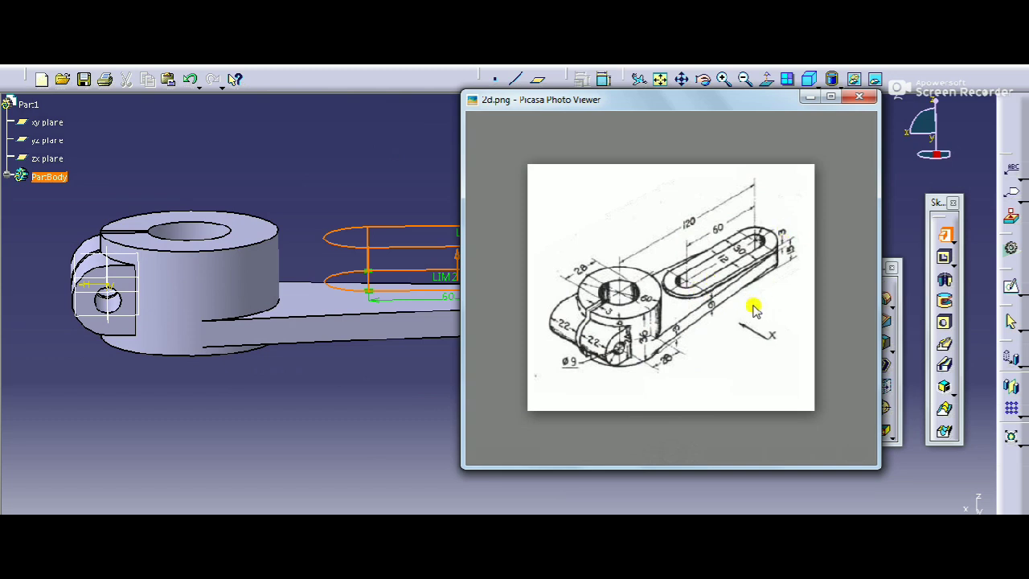
click(392, 406)
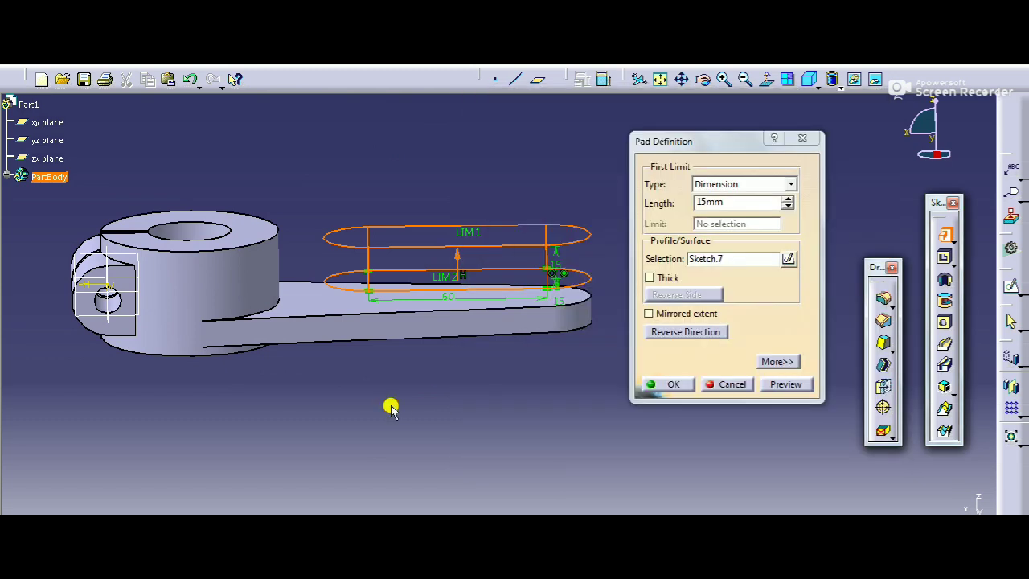
click(658, 335)
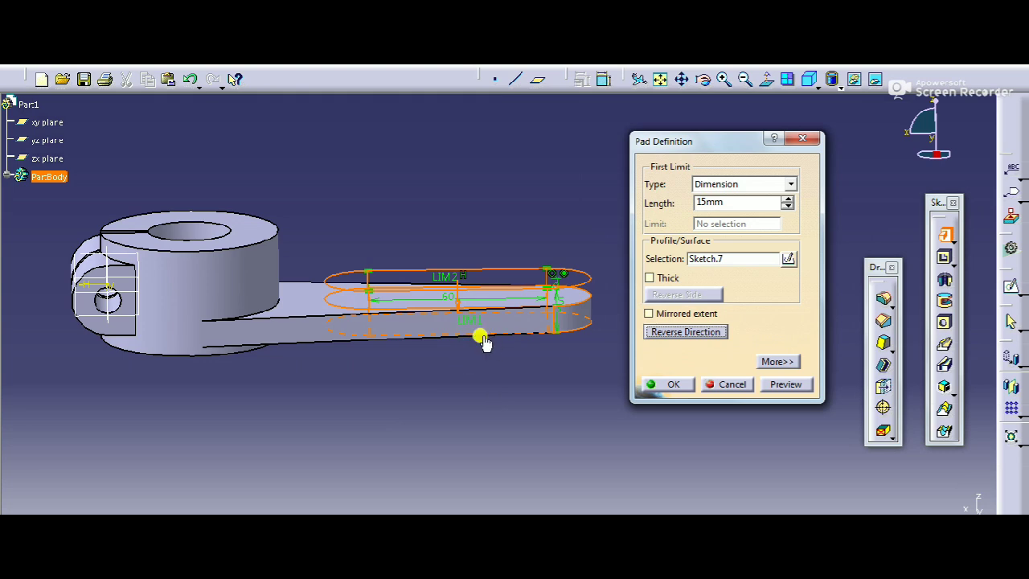
Set the pad's first limit to 18 mm (15+3) and its second limit to -3 mm, and create the raised boss on the arm.
double_click(733, 202)
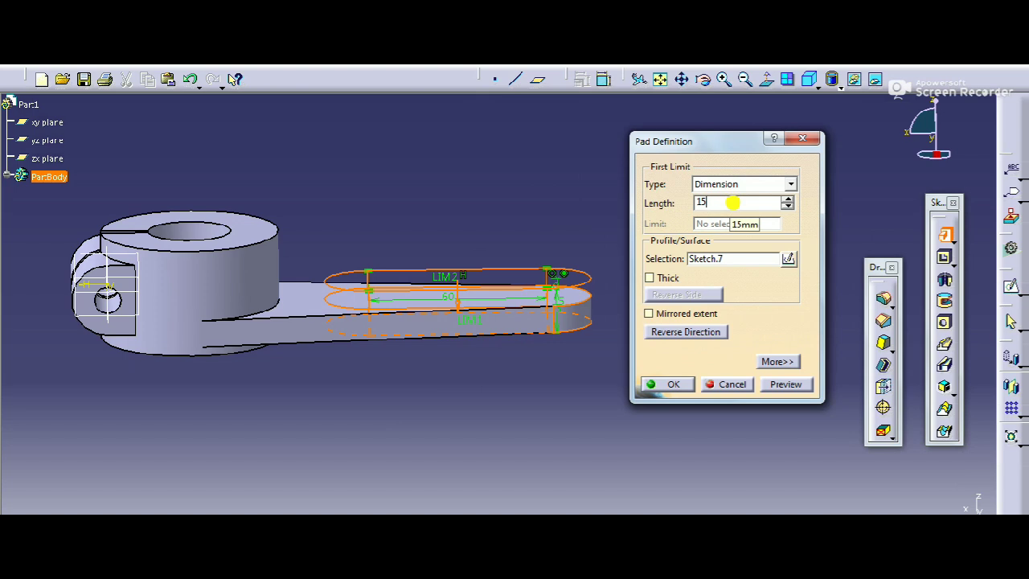
text(15+3)
click(570, 402)
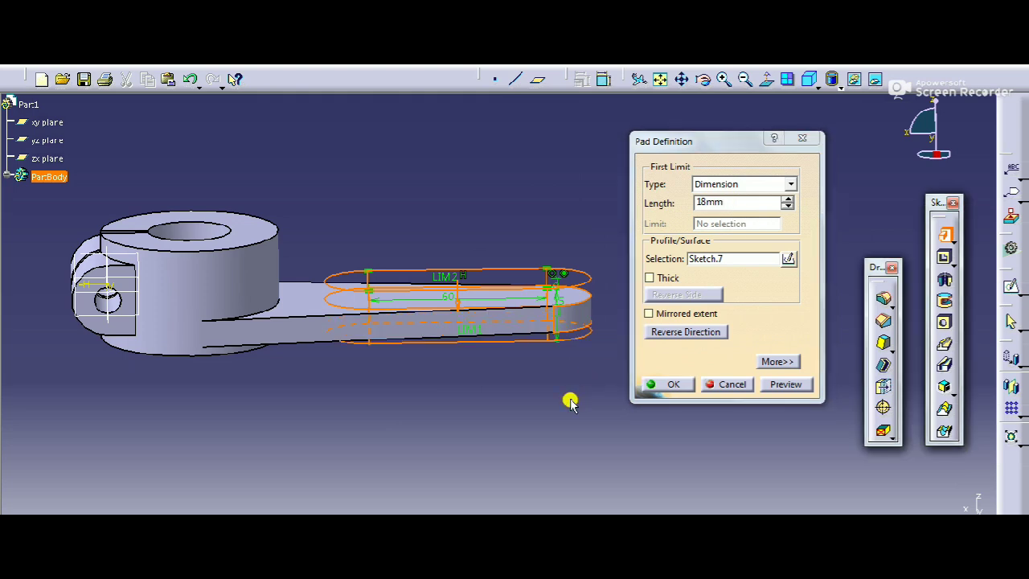
click(777, 362)
double_click(897, 204)
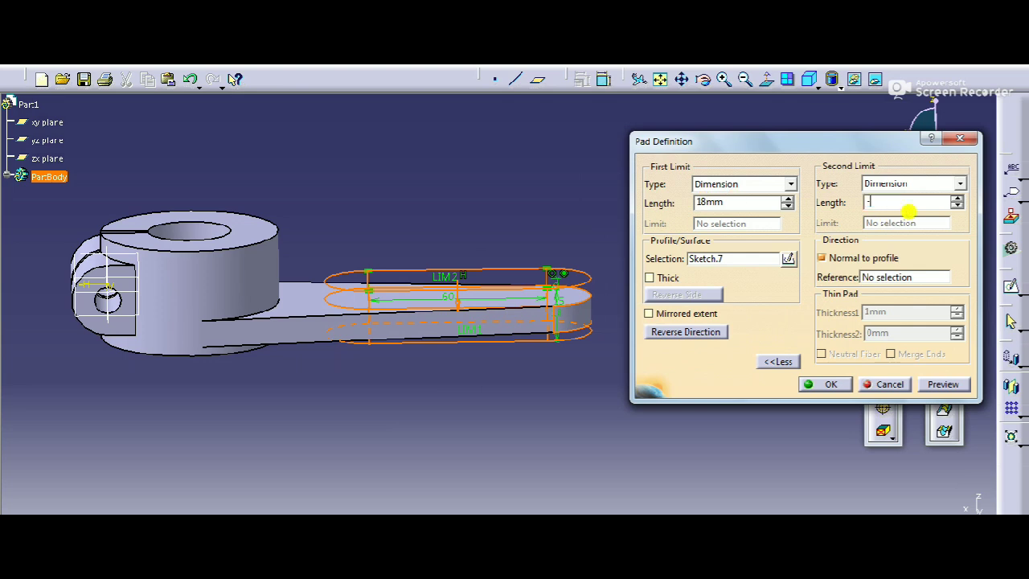
click(589, 204)
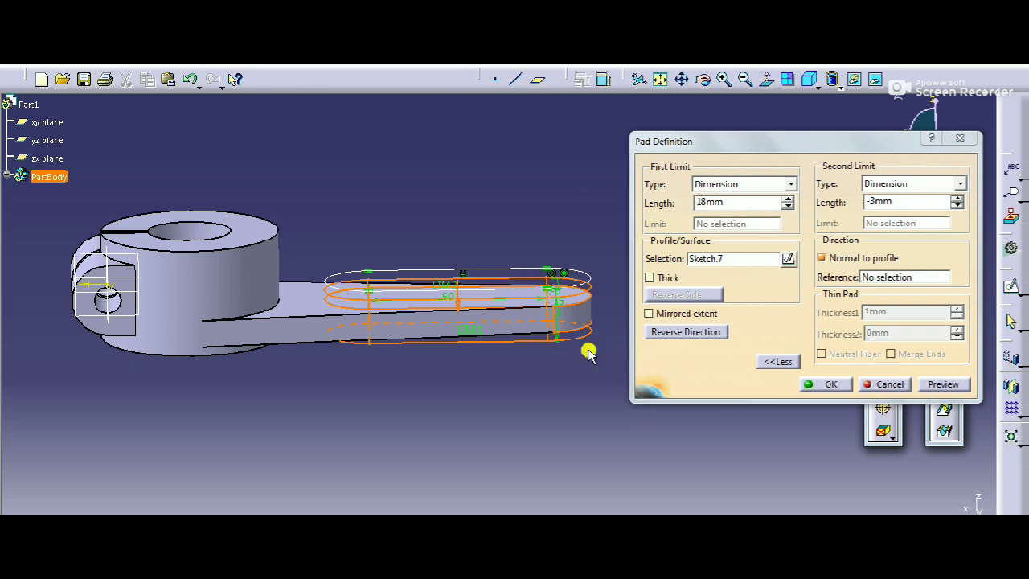
click(829, 386)
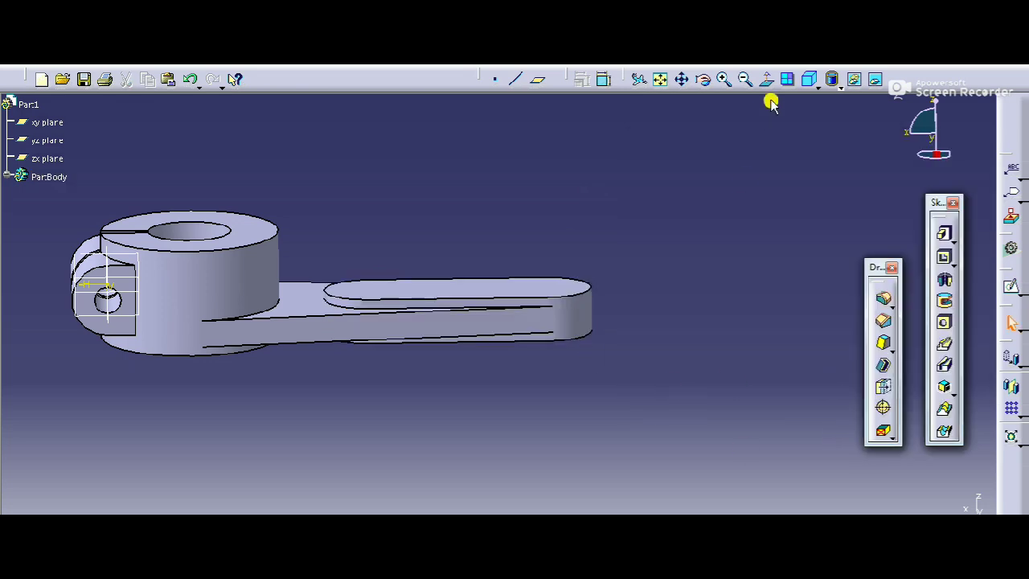
Sketch a horizontal elongated hole profile with about 6.5 mm radius on the xy plane, inside the arm's raised boss.
click(809, 78)
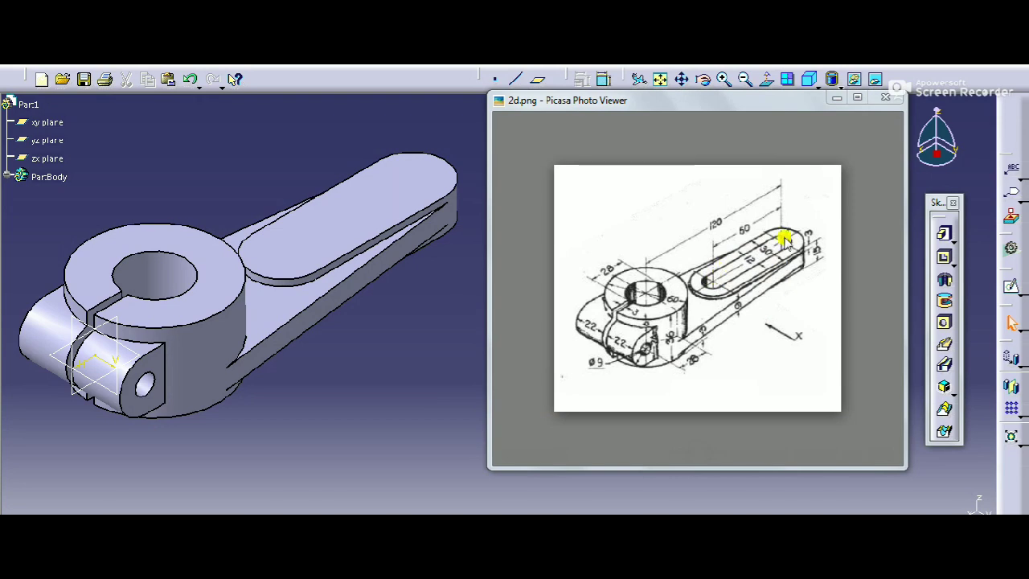
click(47, 122)
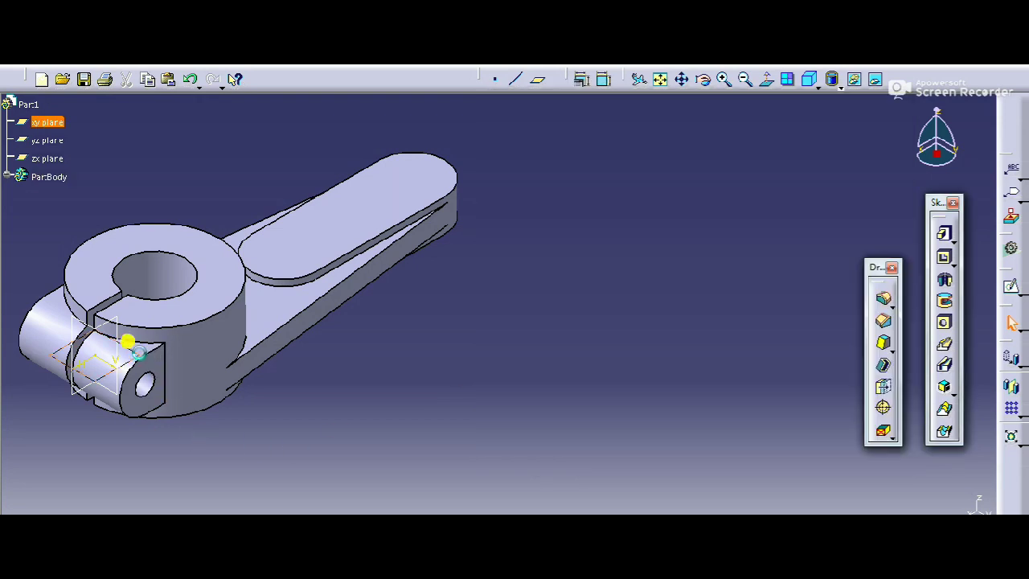
click(1011, 285)
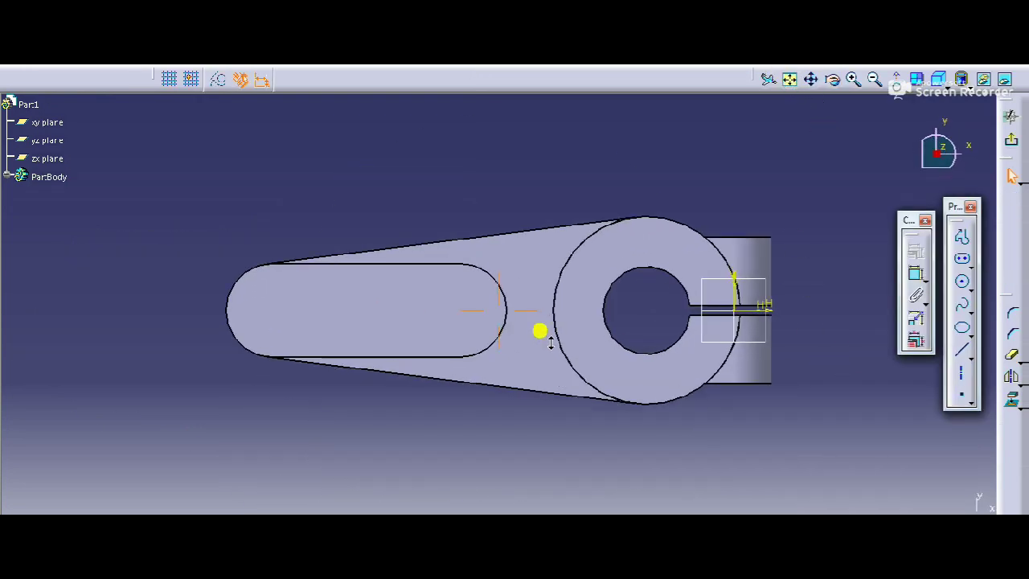
click(961, 254)
click(190, 309)
click(400, 311)
click(413, 283)
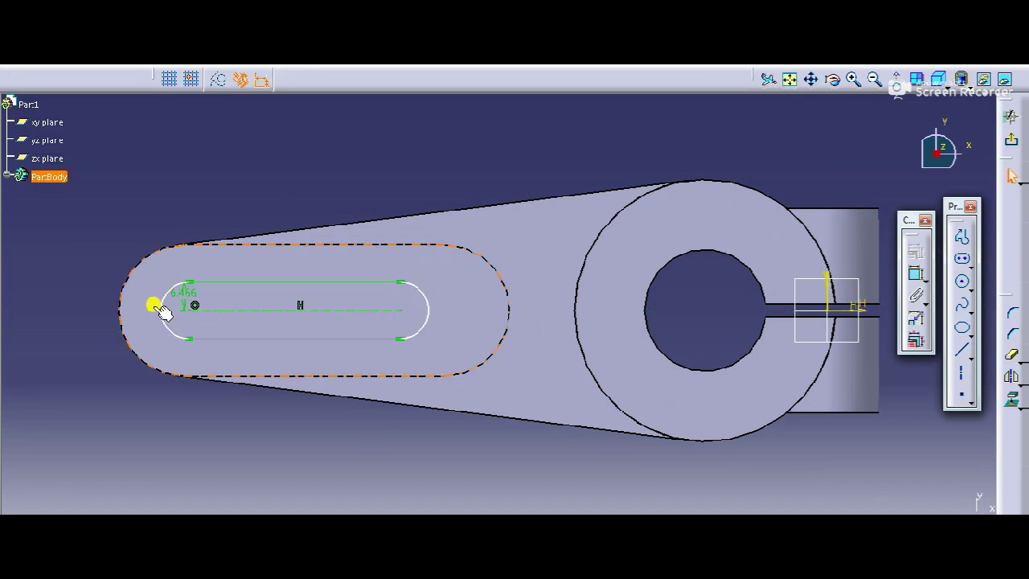
Dimension the elongated hole profile's end radius and set it to 6 mm according to the reference drawing.
drag(188, 194, 194, 169)
key(alt+Tab)
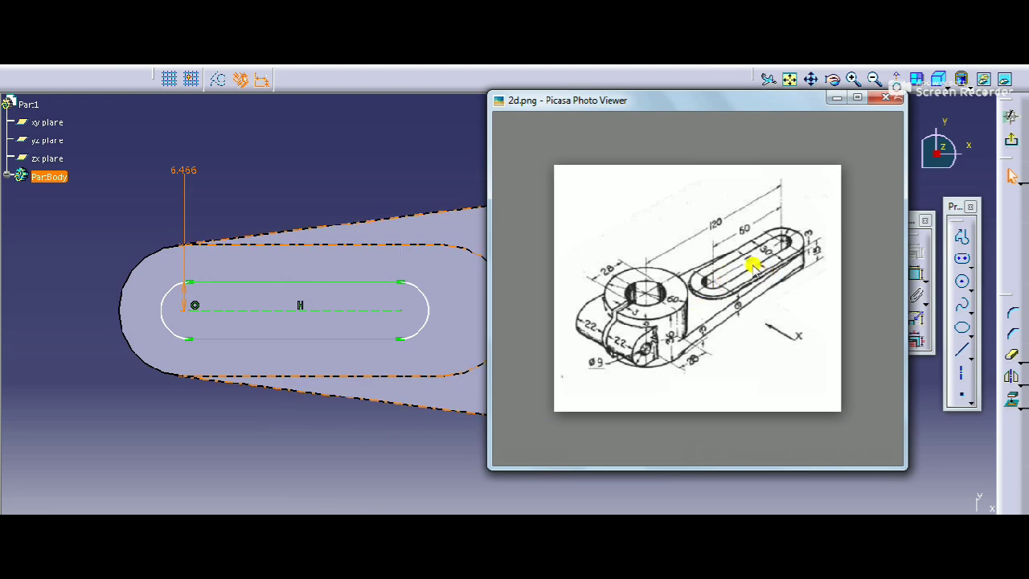
key(alt+Tab)
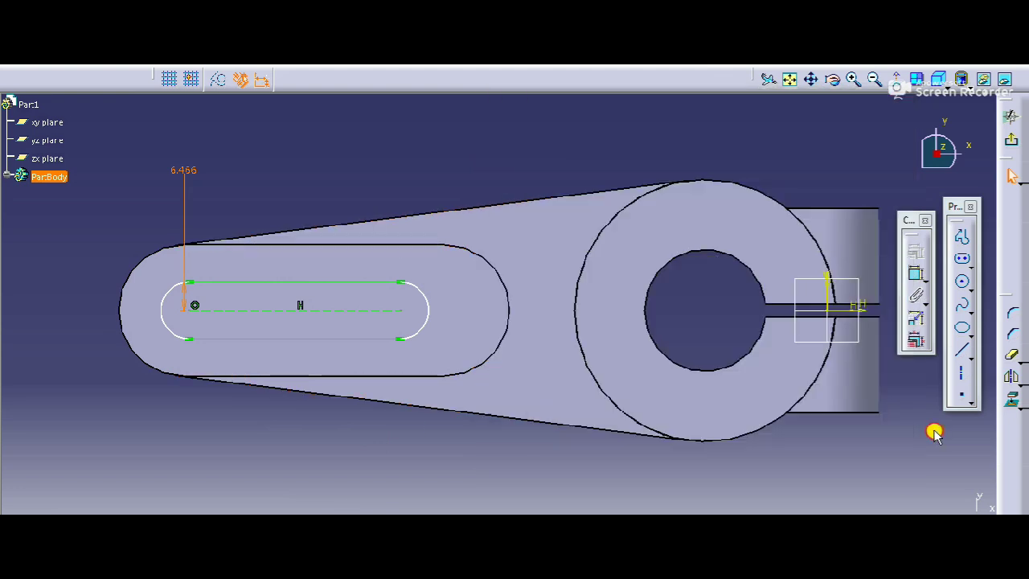
double_click(187, 170)
text(6)
key(Return)
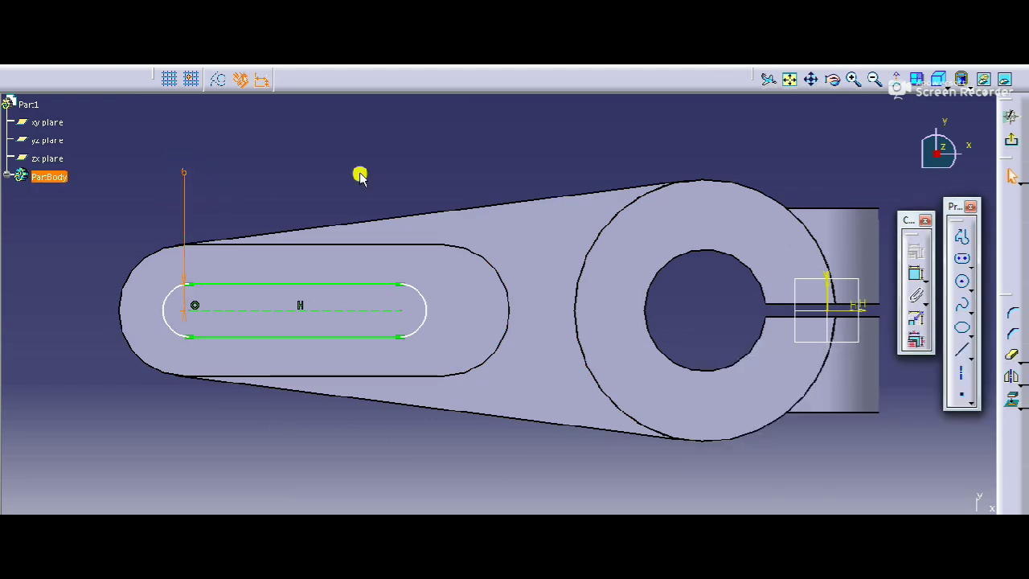
Constrain the elongated hole profile's outer end arc to be concentric with the arm's rounded end.
key(alt+Tab)
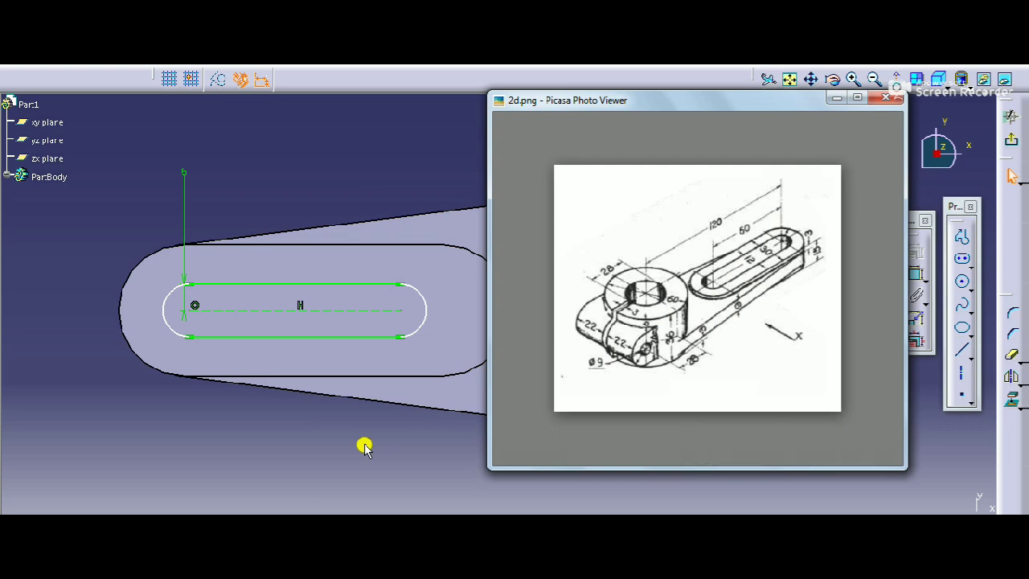
key(alt+Tab)
click(916, 276)
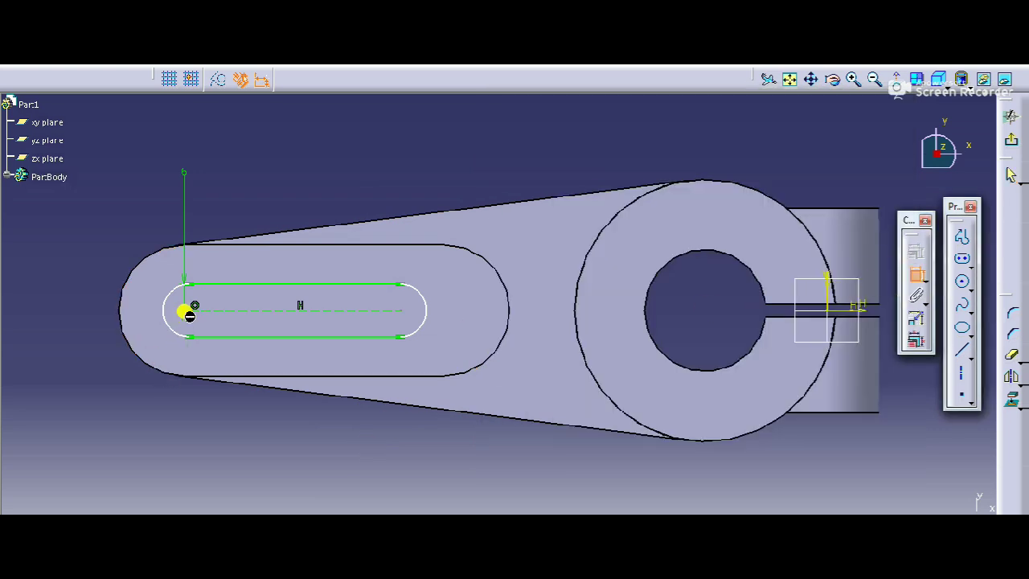
click(125, 310)
click(165, 310)
right_click(252, 154)
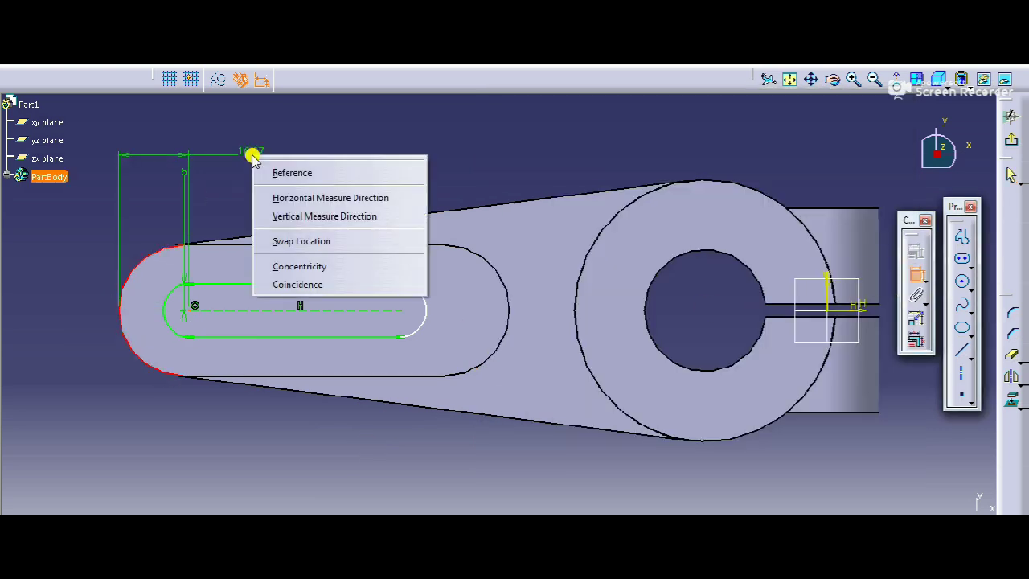
click(323, 264)
Dimension the elongated hole profile's centre-to-centre length and set it to 60 mm.
click(377, 311)
click(914, 271)
click(552, 154)
double_click(553, 152)
text(60)
key(Return)
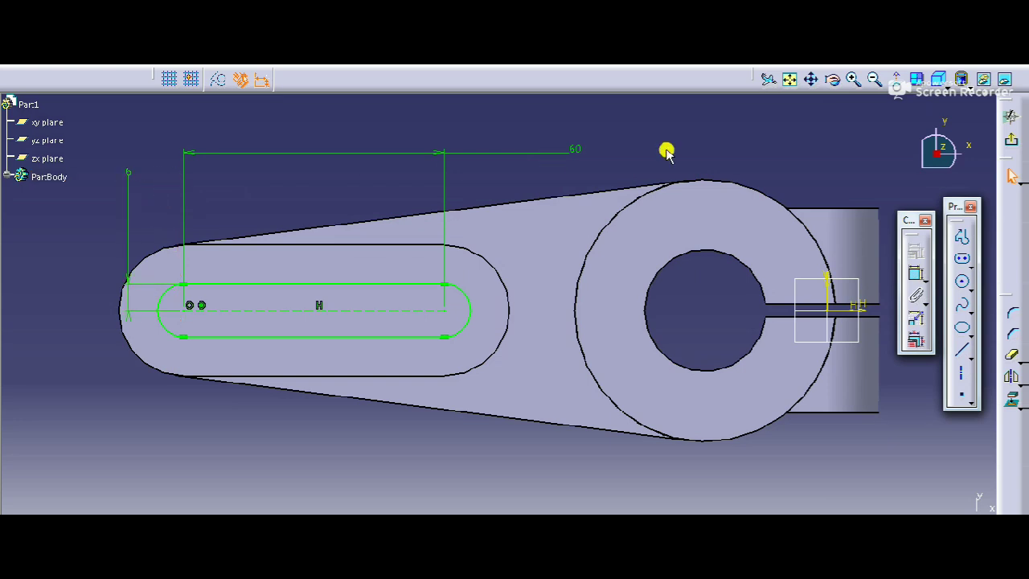
Finish the sketch and cut the slot through the arm with a Pocket of type Up to last.
click(1009, 123)
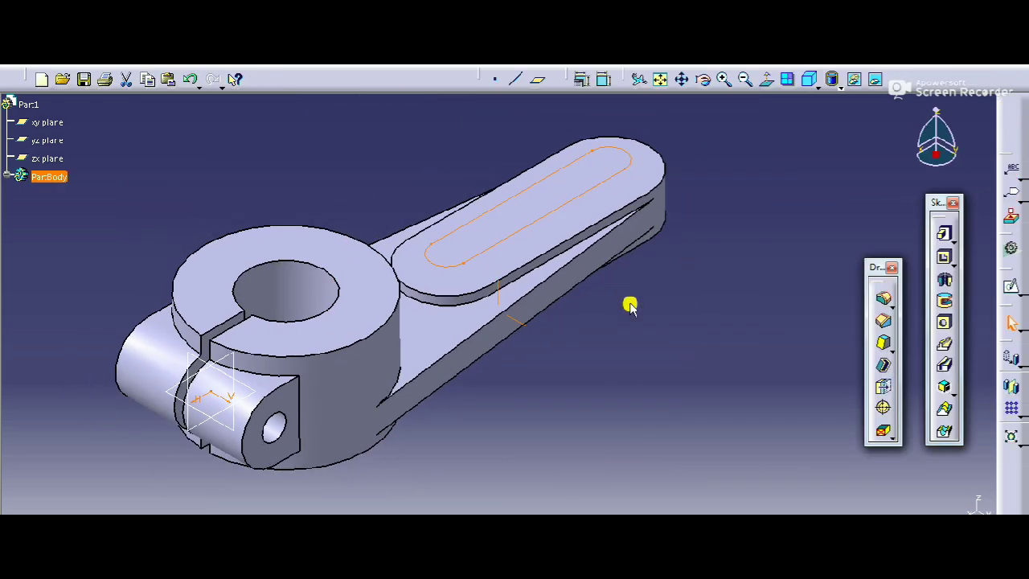
click(944, 256)
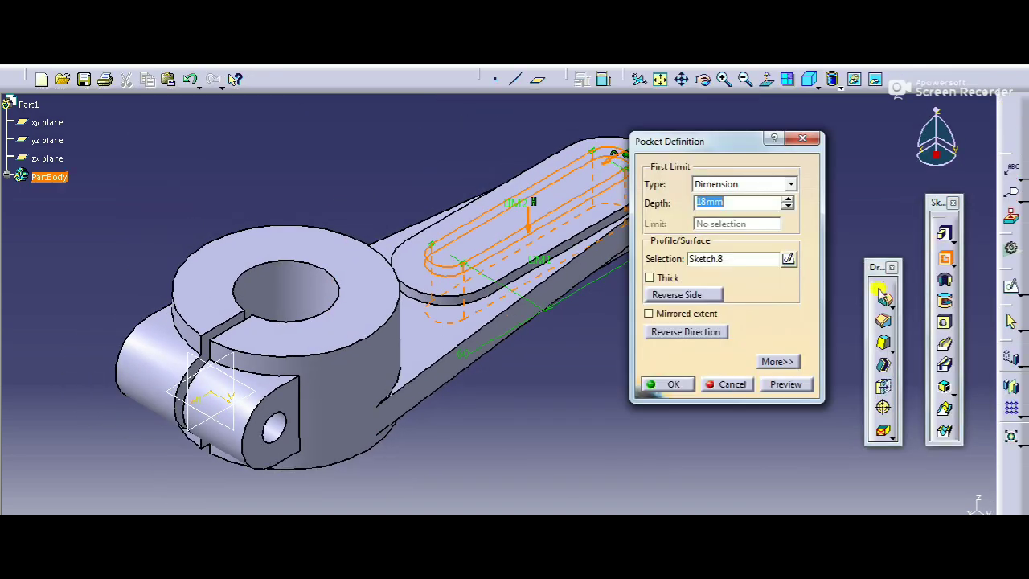
click(781, 184)
click(759, 218)
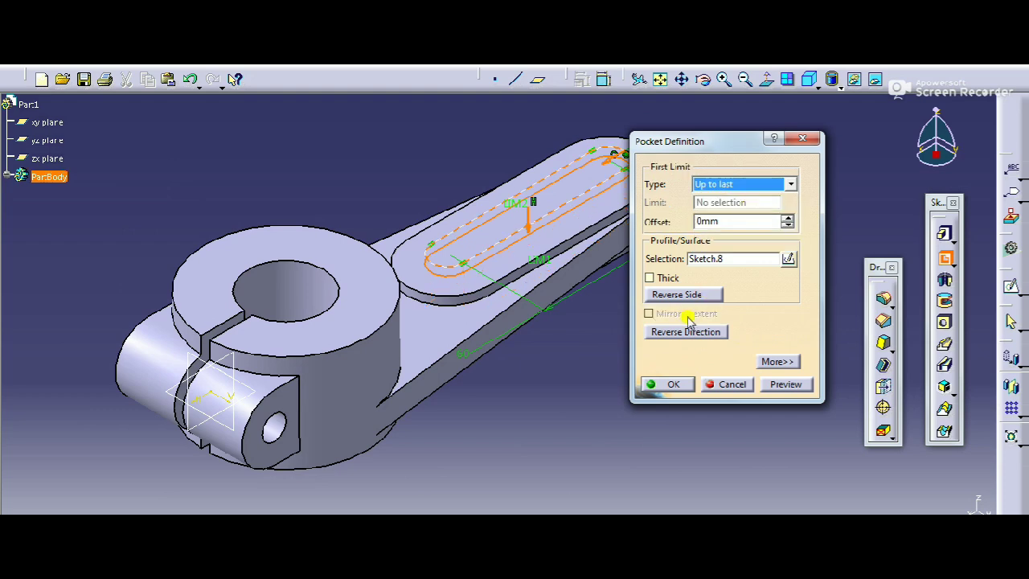
click(664, 384)
middle_drag(476, 119, 434, 109)
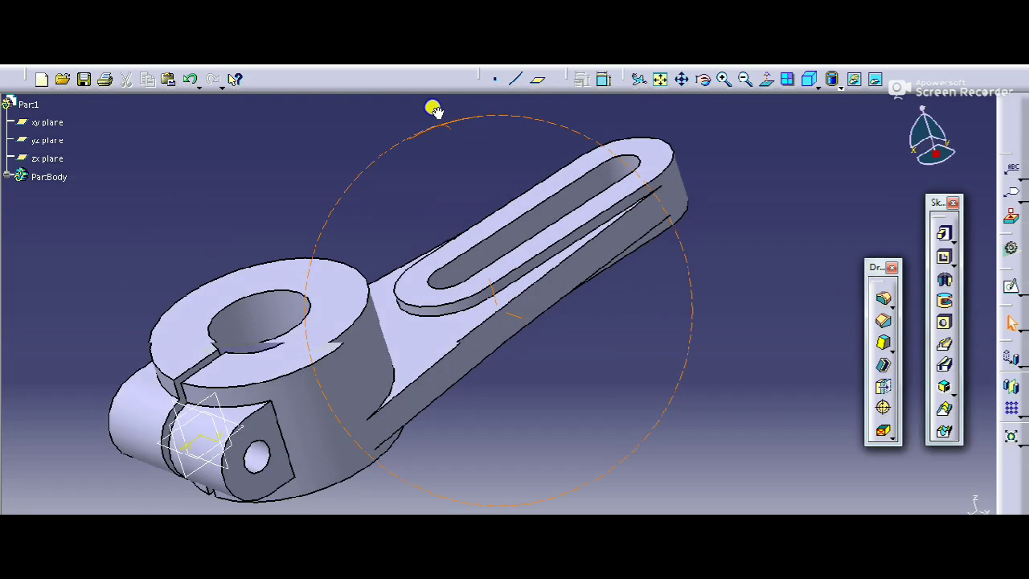
click(810, 79)
middle_drag(640, 355, 459, 319)
click(807, 79)
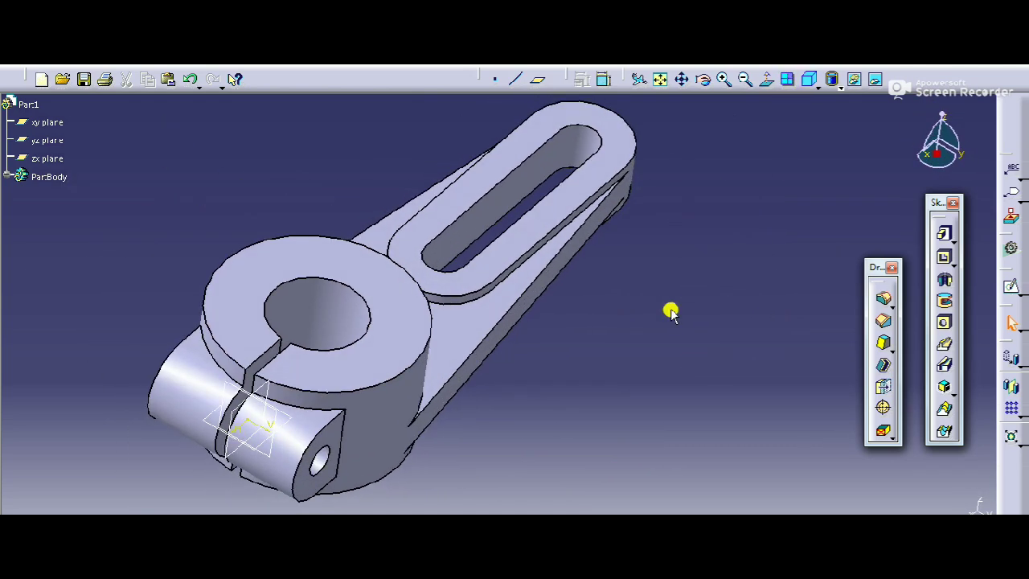